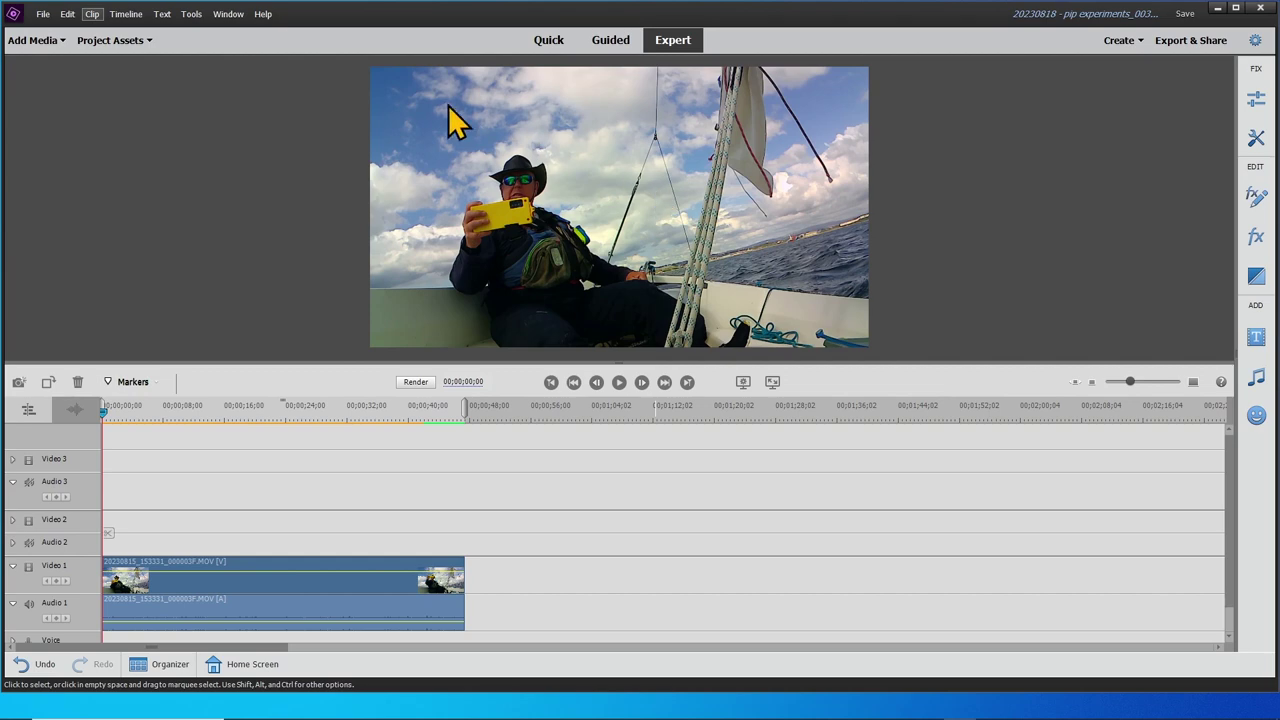
- Show the Project Assets panel with the three sailing clips and the Color Matte
{"action": "left_click", "coordinate": [141, 50]}
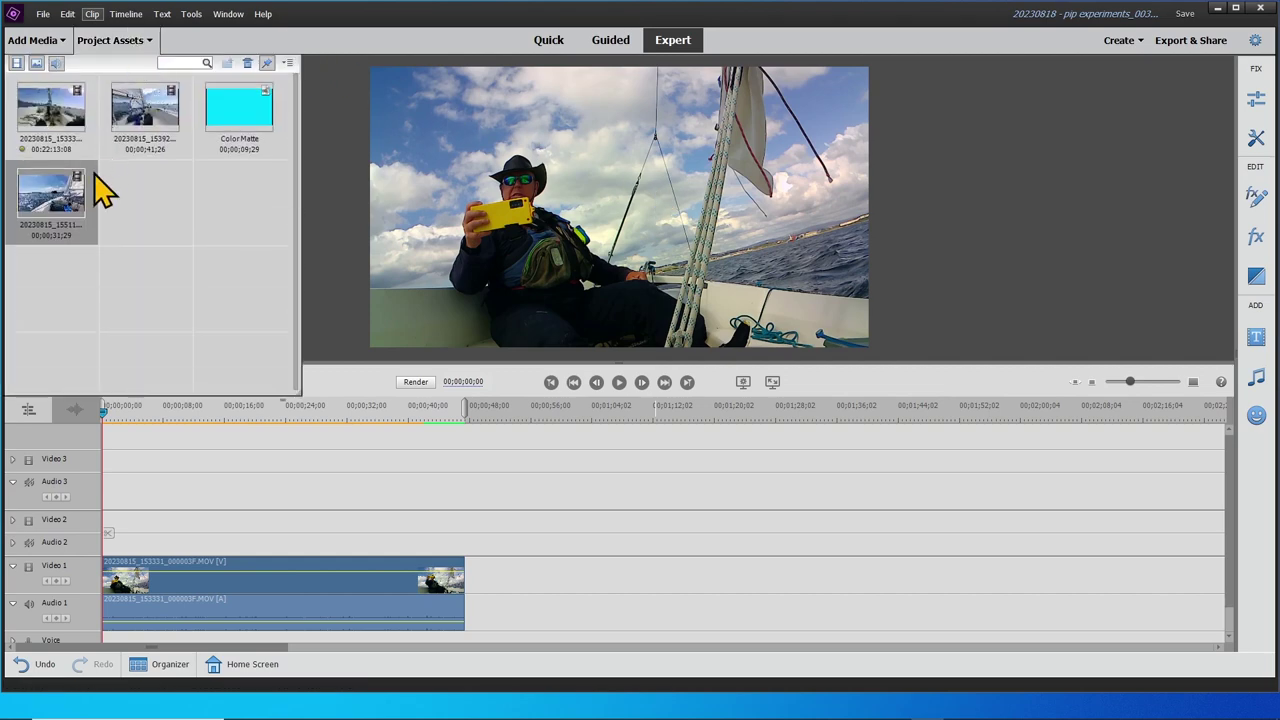
- Place the 155116 sailing clip on Video 2 above the main clip and preview it
{"action": "left_click_drag", "start_coordinate": [60, 200], "coordinate": [104, 543]}
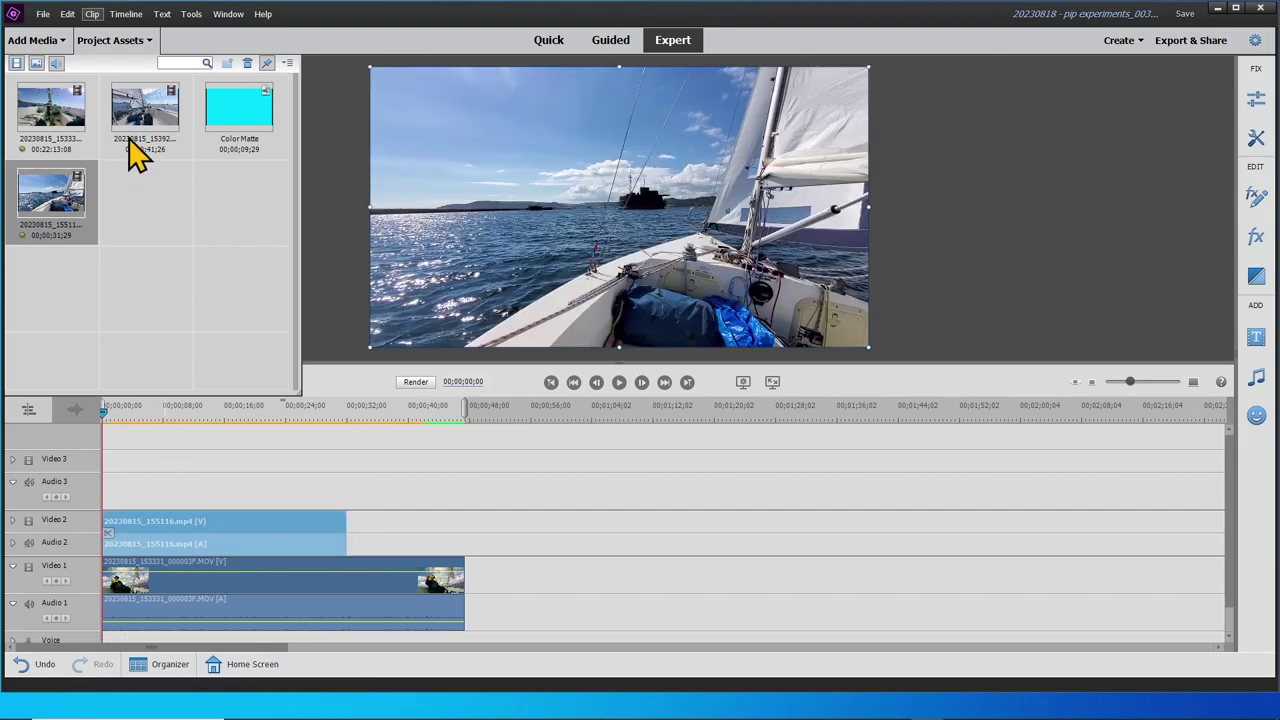
{"action": "left_click", "coordinate": [112, 40]}
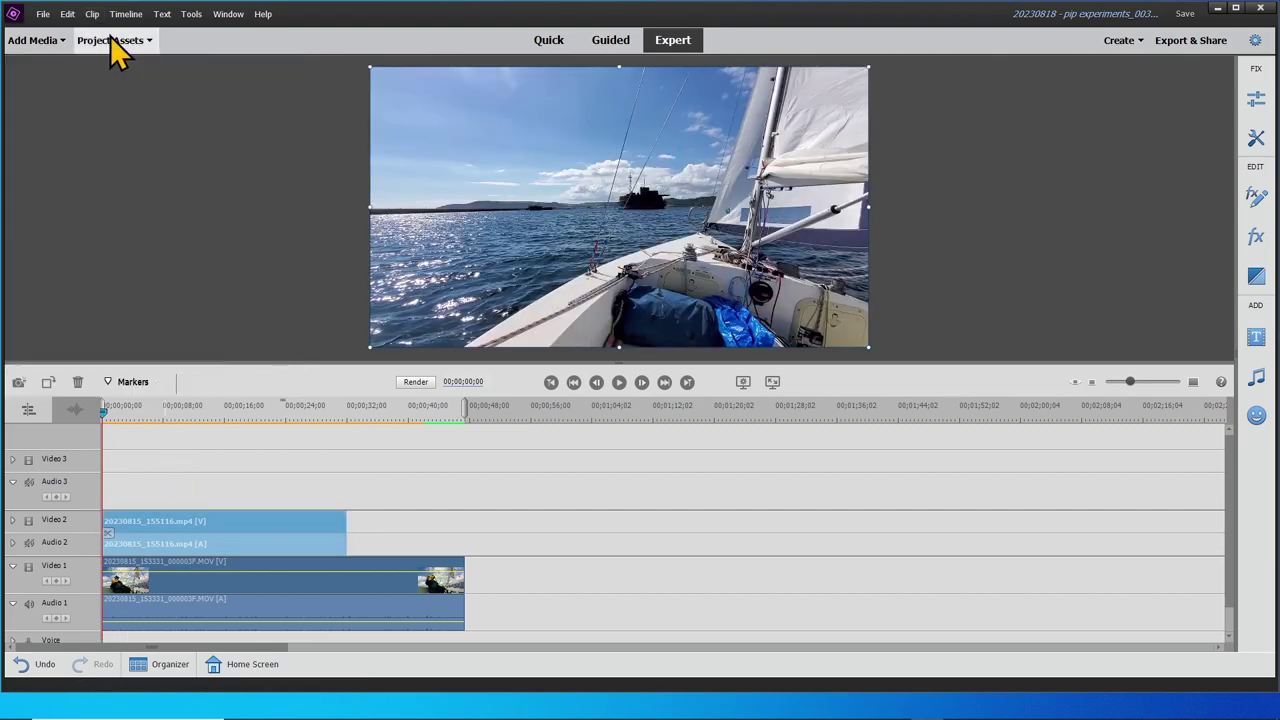
{"action": "left_click", "coordinate": [619, 383]}
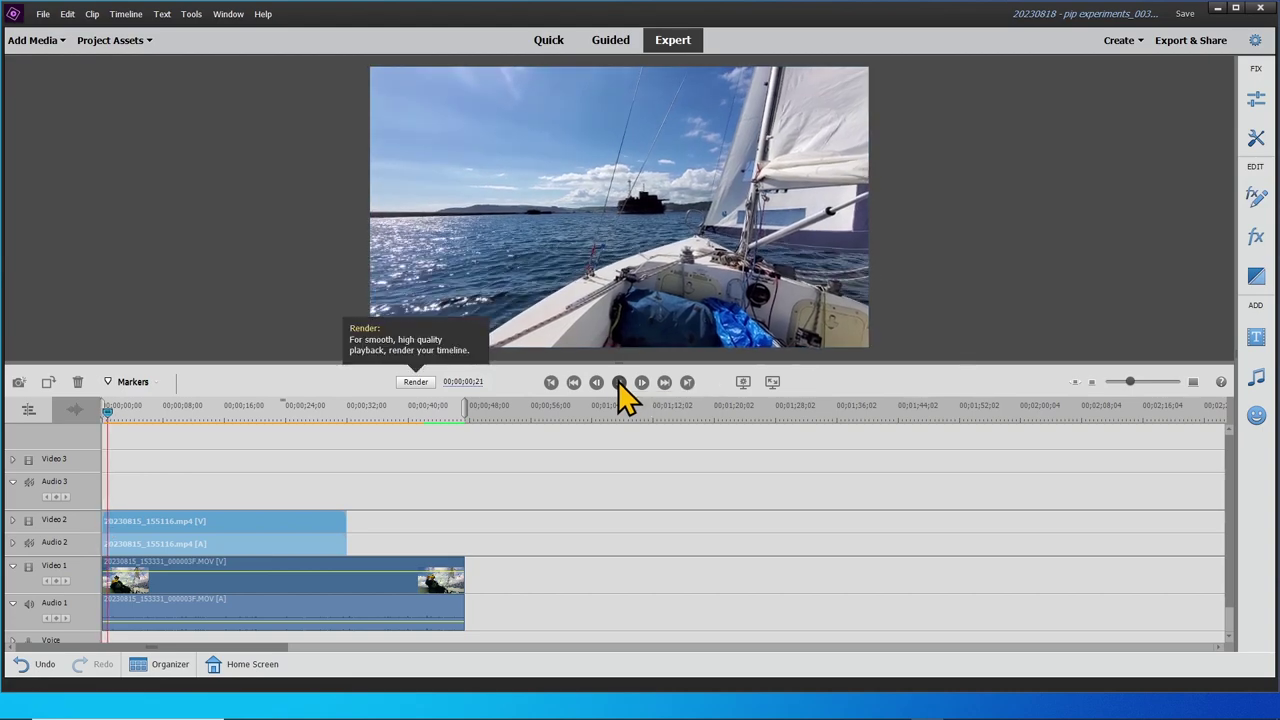
{"action": "left_click", "coordinate": [619, 383]}
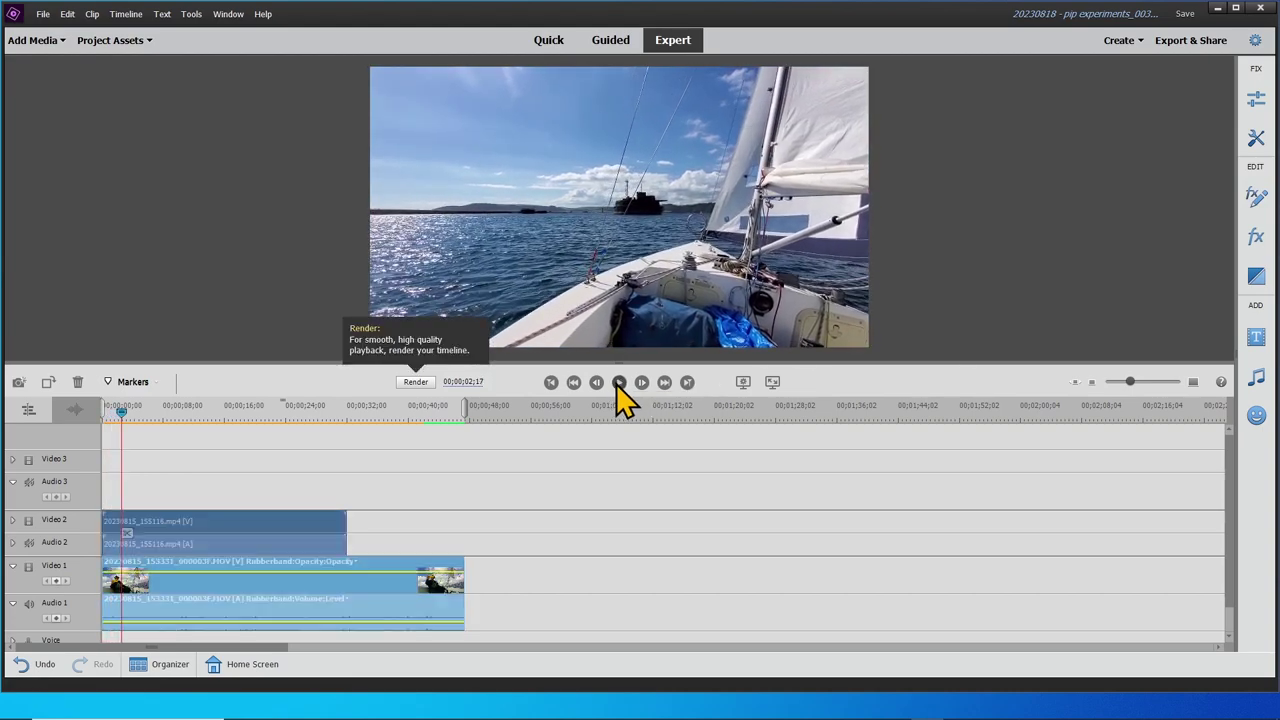
- Shrink the Video 2 clip into an upper-right inset, play it back, and return to the start
{"action": "left_click", "coordinate": [308, 530]}
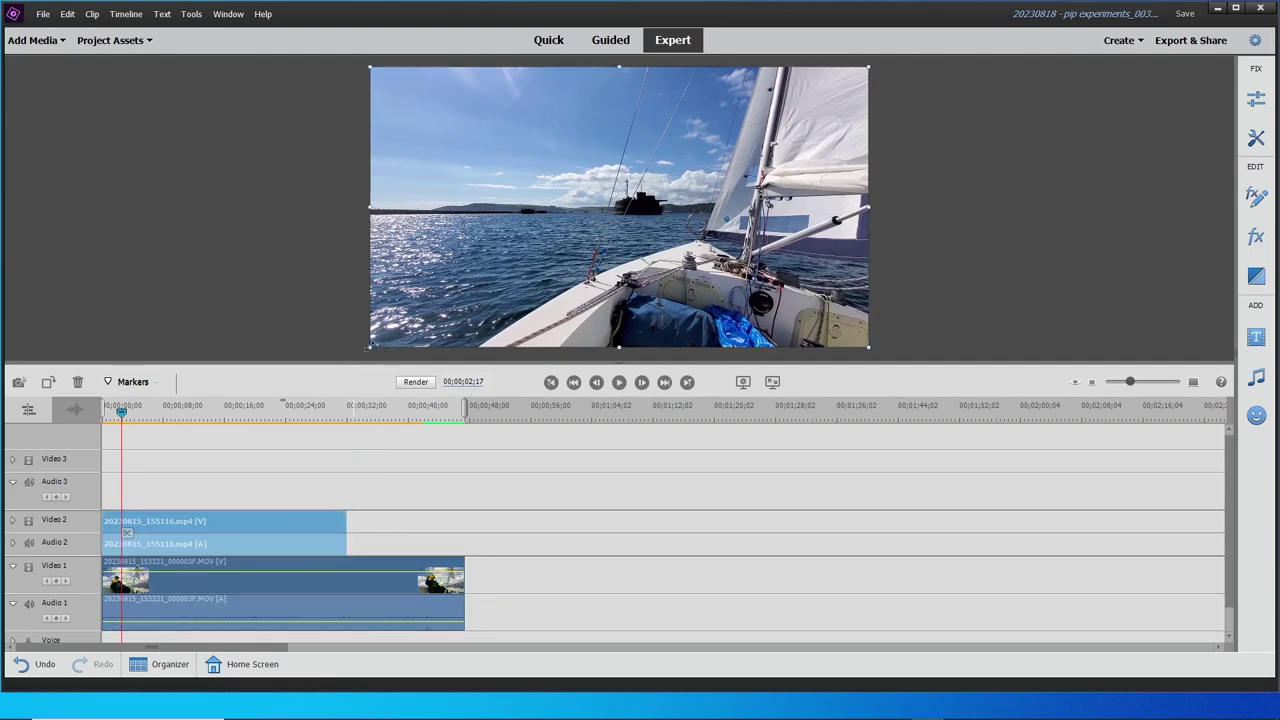
{"action": "left_click_drag", "start_coordinate": [370, 347], "coordinate": [697, 162]}
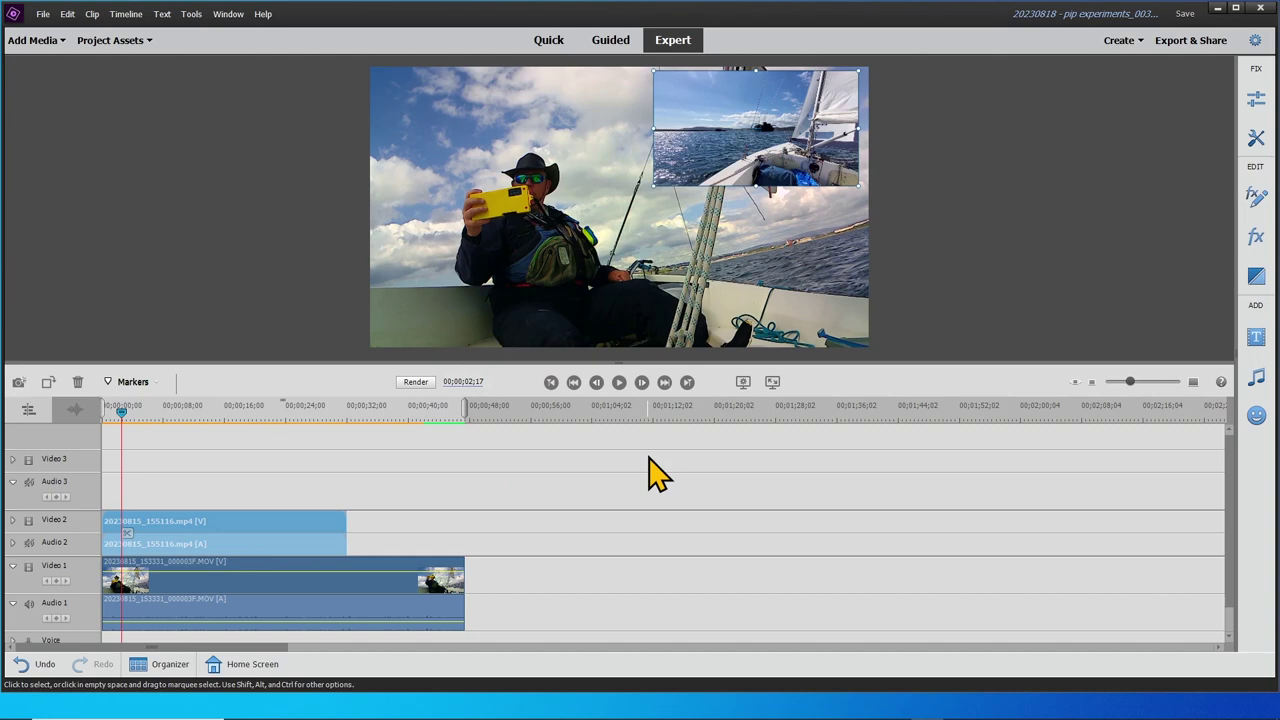
{"action": "key", "text": "space"}
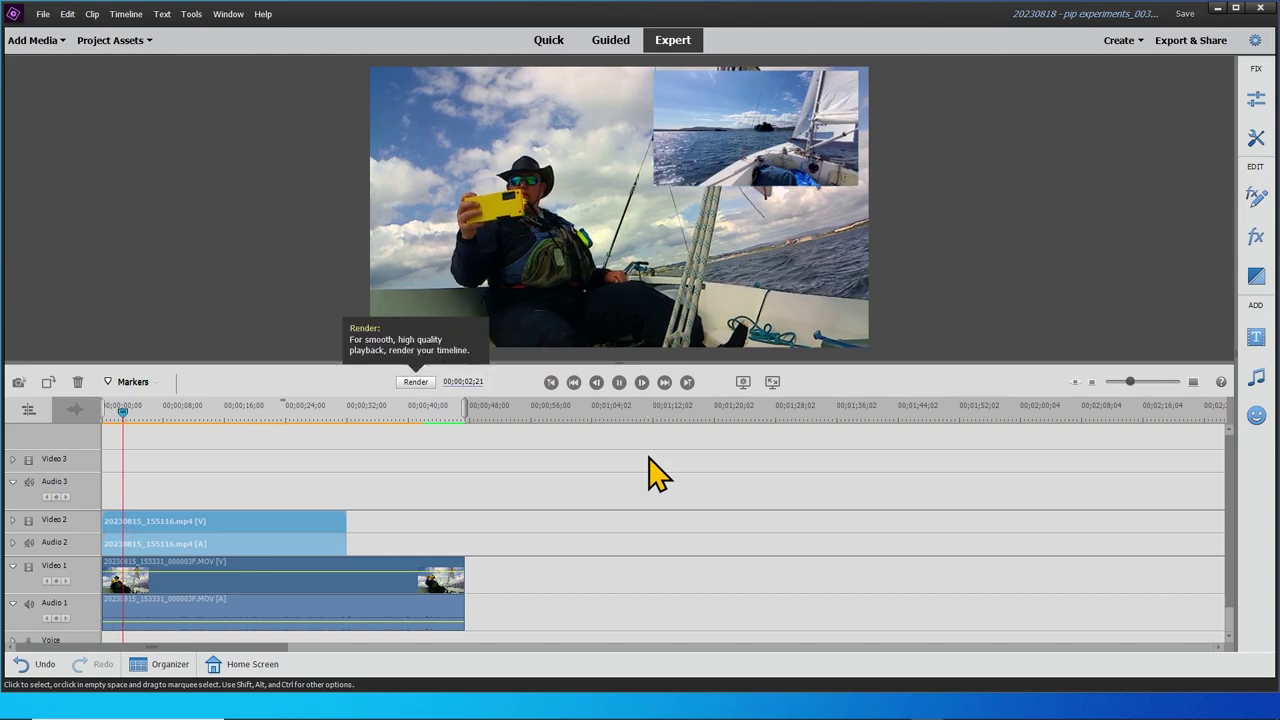
{"action": "left_click", "coordinate": [617, 385]}
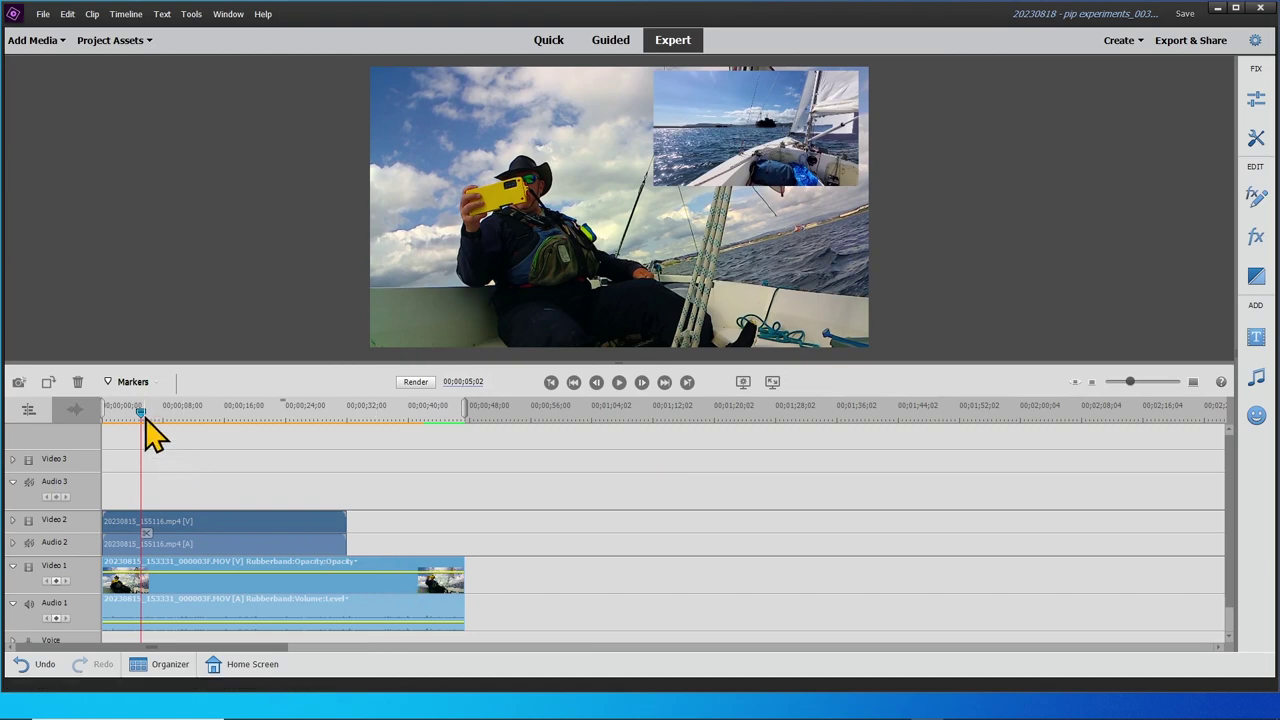
{"action": "left_click_drag", "start_coordinate": [141, 414], "coordinate": [105, 416]}
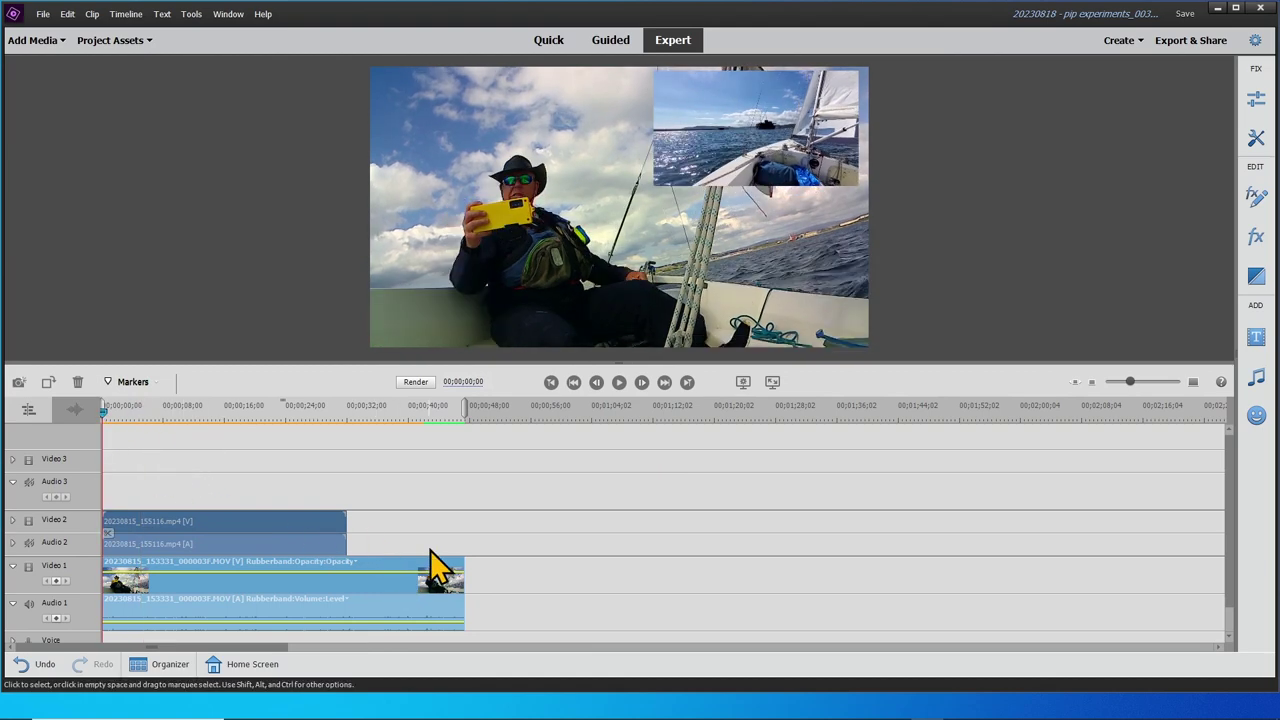
{"action": "left_click", "coordinate": [128, 44]}
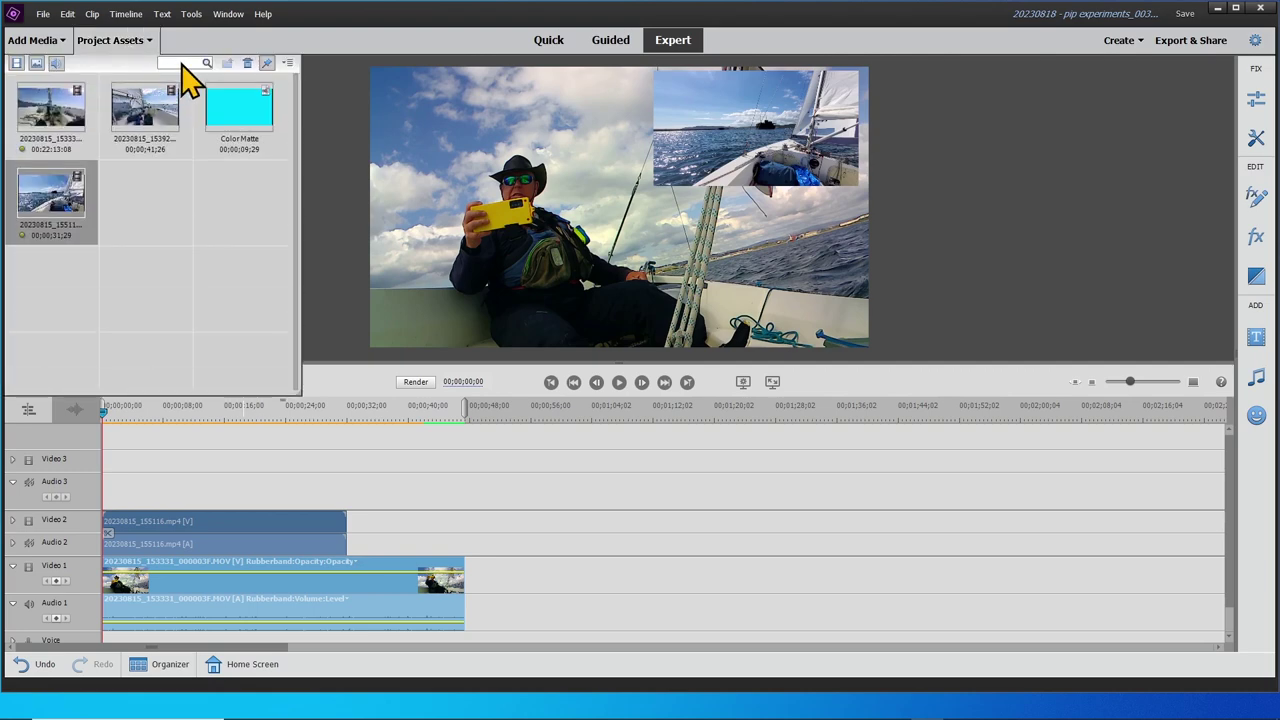
- Create a new Color Matte from the assets panel menu and try out colours in the picker
{"action": "left_click", "coordinate": [288, 65]}
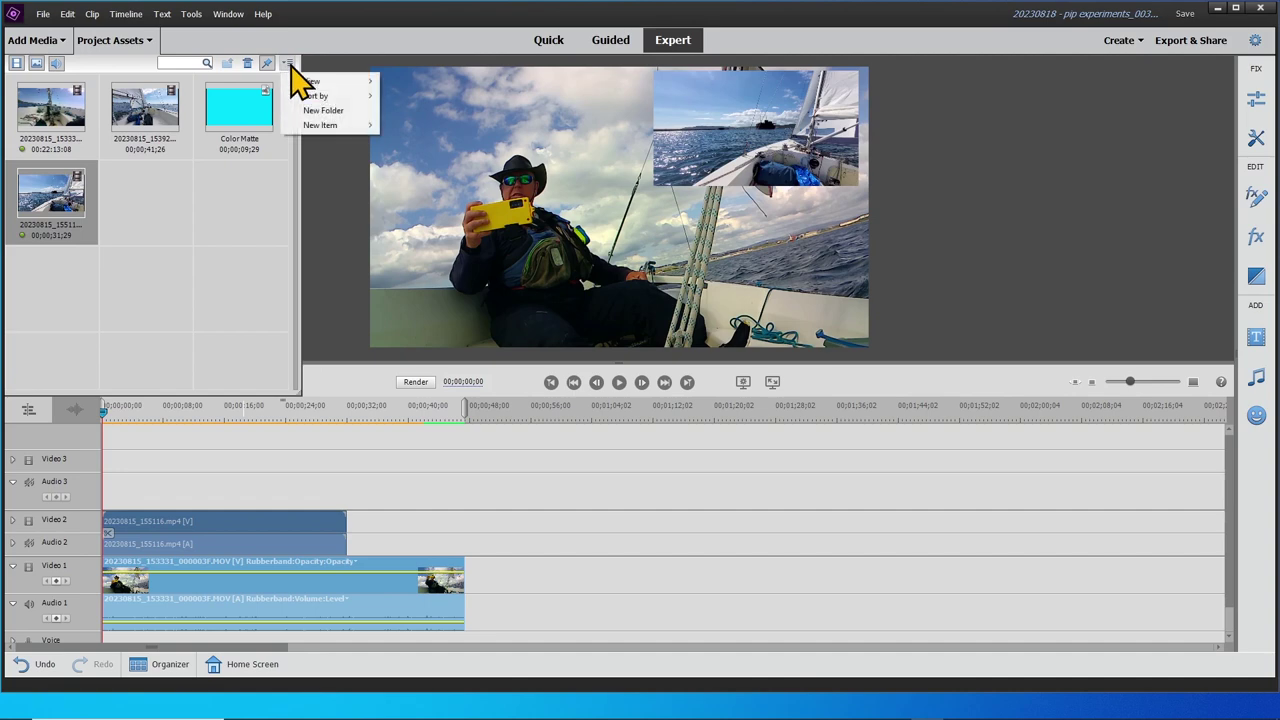
{"action": "mouse_move", "coordinate": [323, 134]}
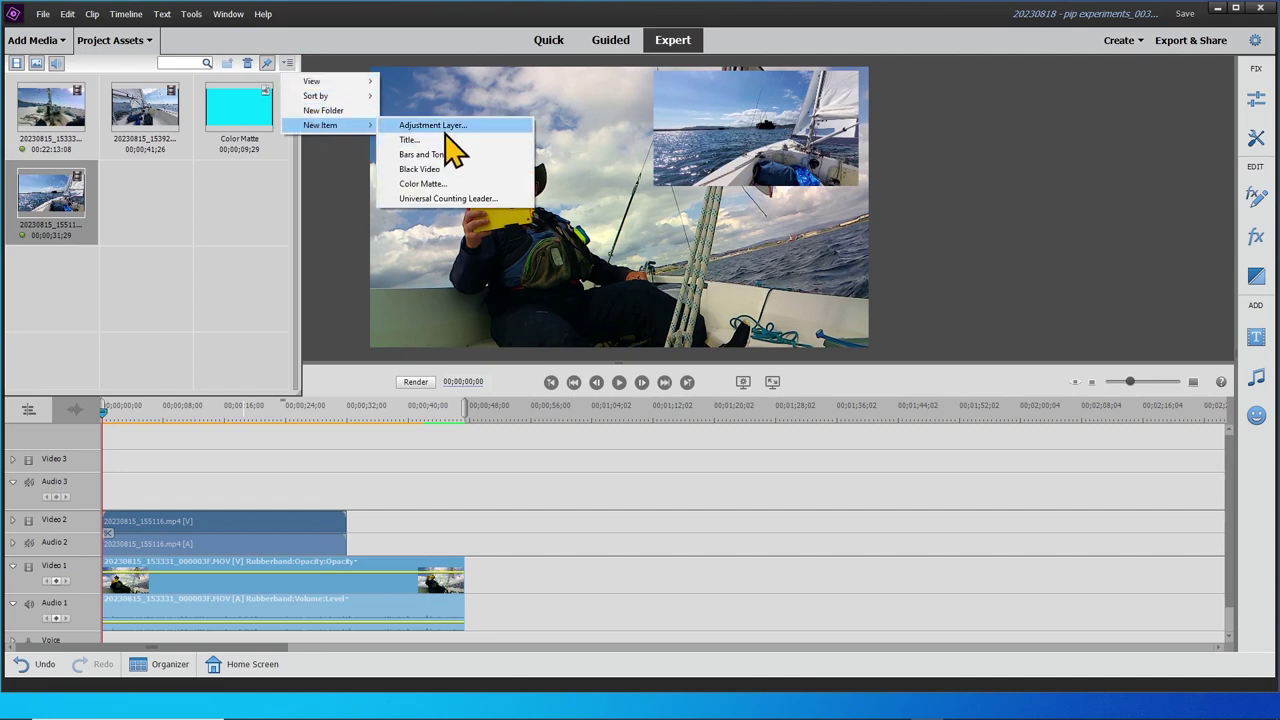
{"action": "left_click", "coordinate": [470, 183]}
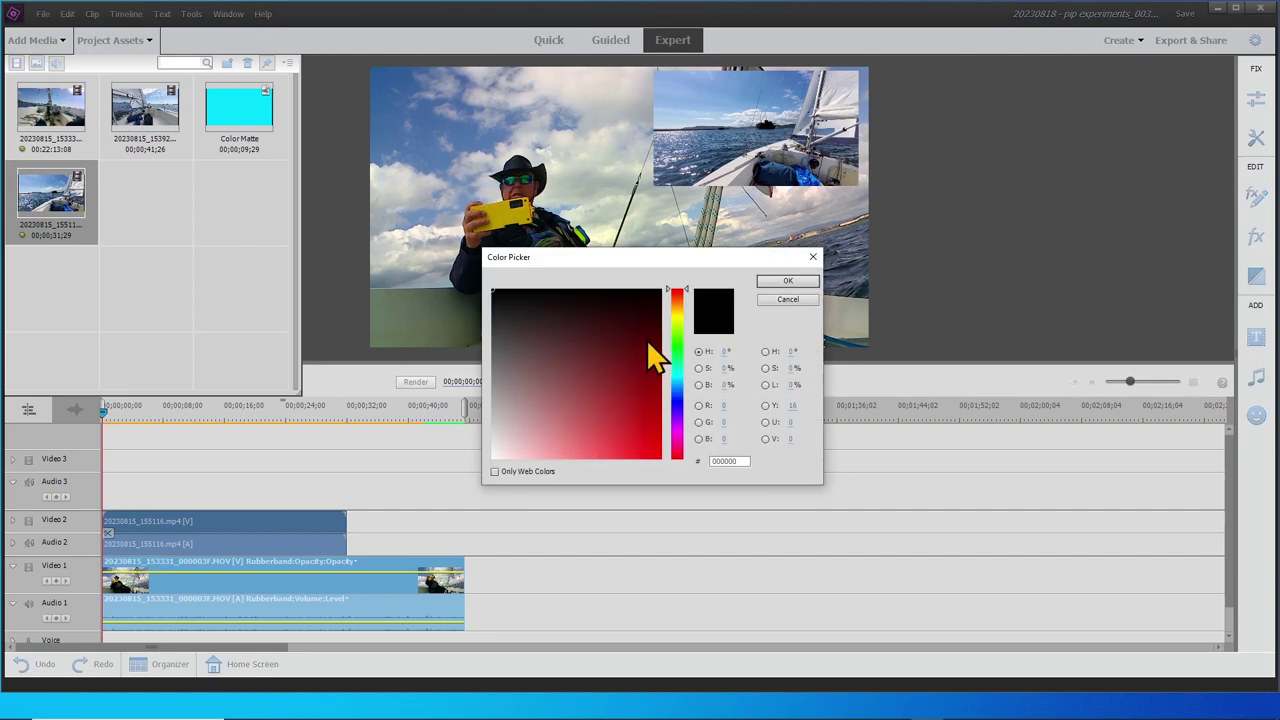
{"action": "left_click", "coordinate": [573, 406]}
{"action": "left_click", "coordinate": [630, 452]}
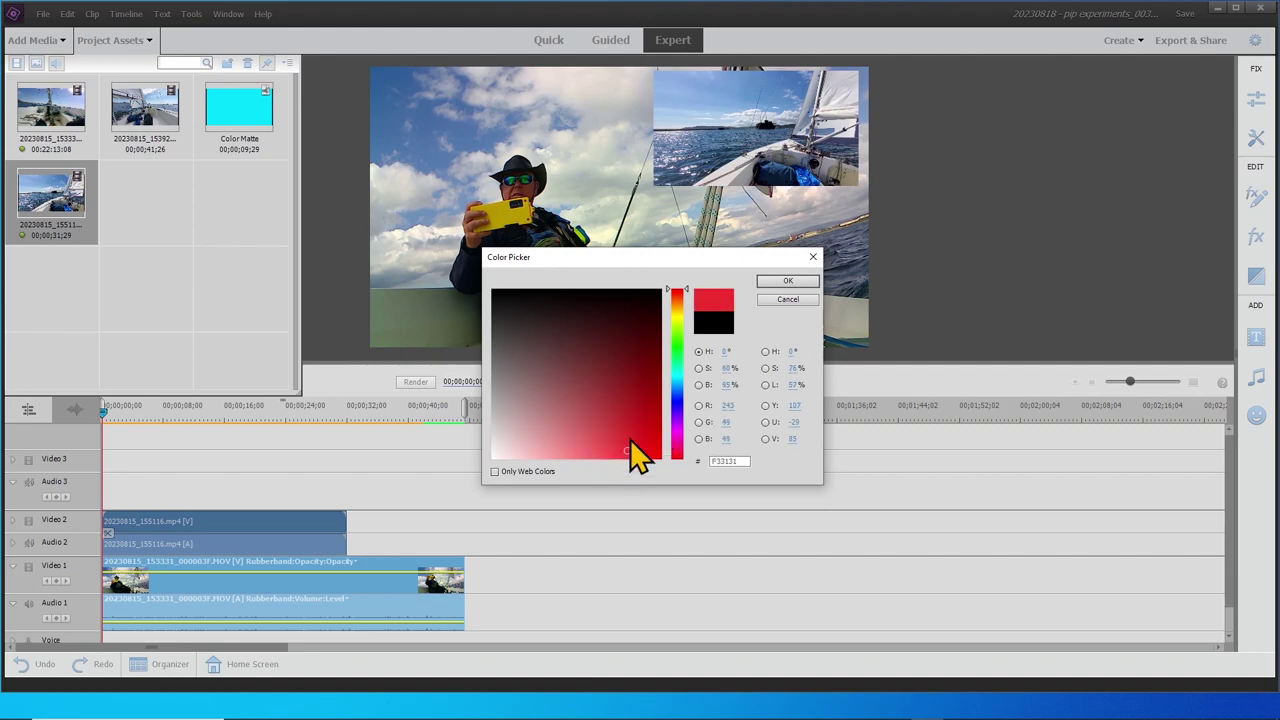
{"action": "left_click", "coordinate": [615, 364]}
{"action": "left_click", "coordinate": [591, 396]}
{"action": "left_click_drag", "start_coordinate": [680, 363], "coordinate": [679, 388]}
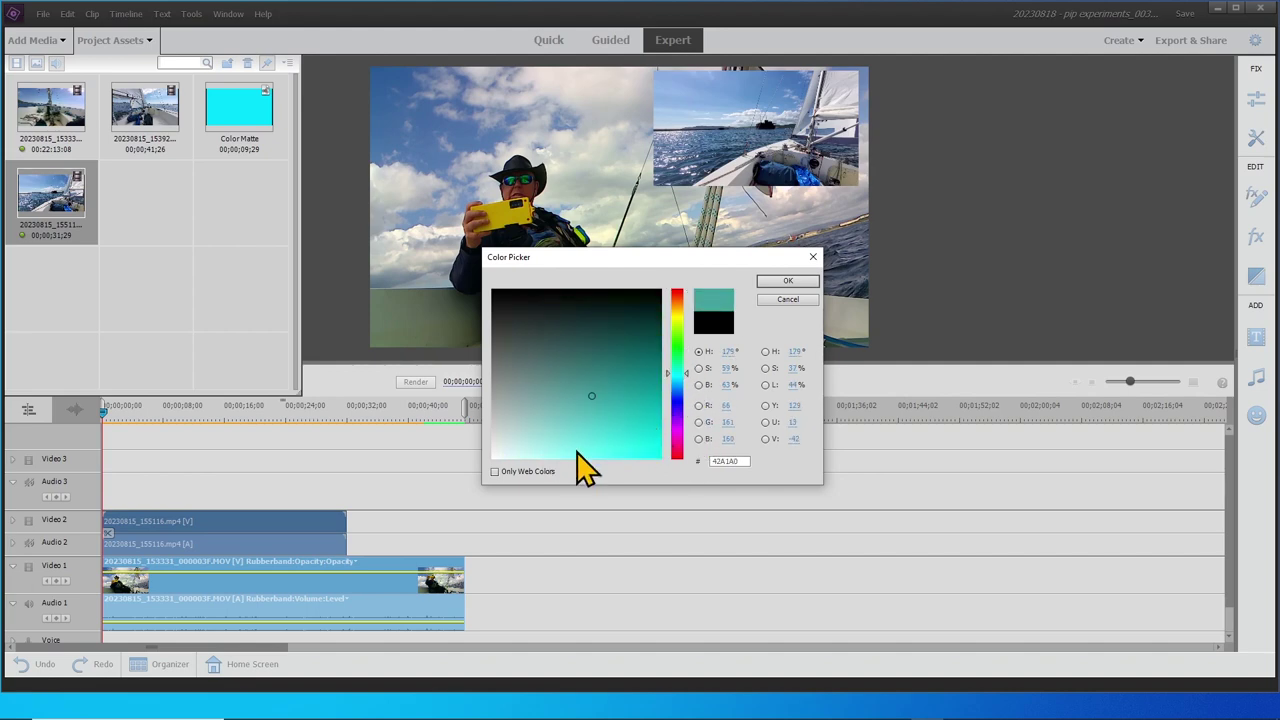
- Set the matte's R, G and B values to 255 for white and confirm
{"action": "left_click", "coordinate": [727, 405]}
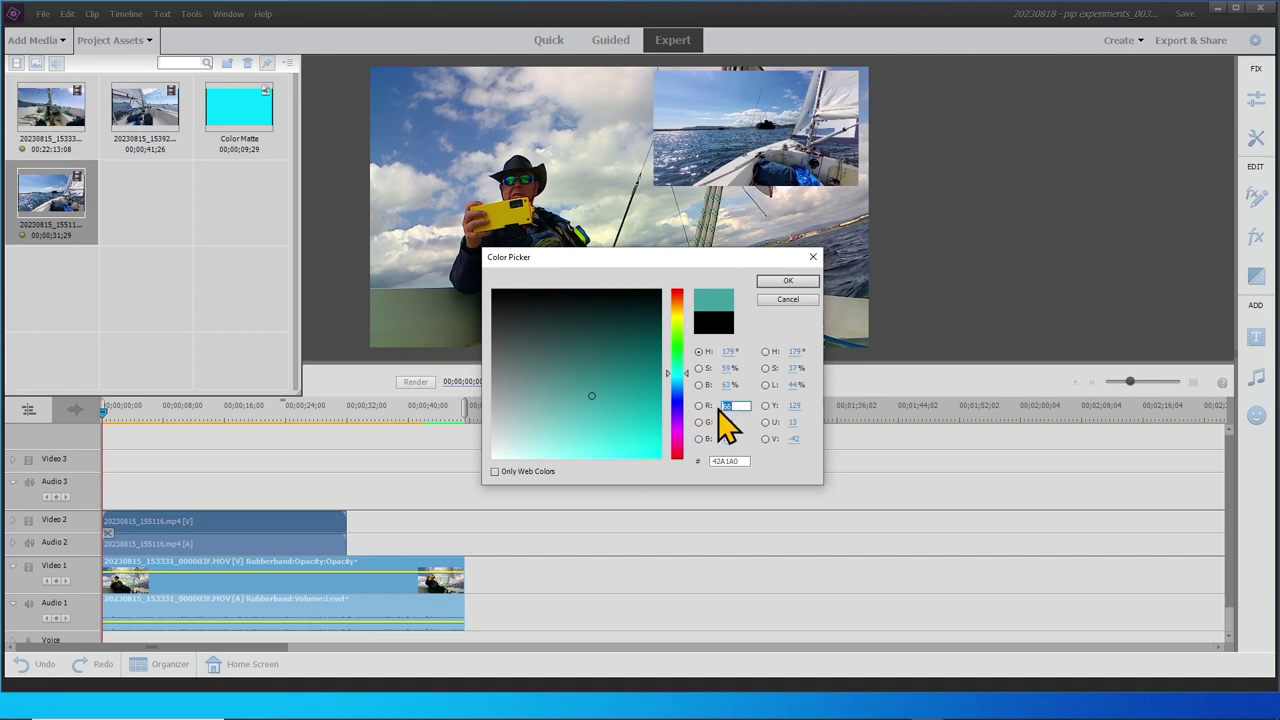
{"action": "type", "text": "255"}
{"action": "left_click", "coordinate": [728, 422]}
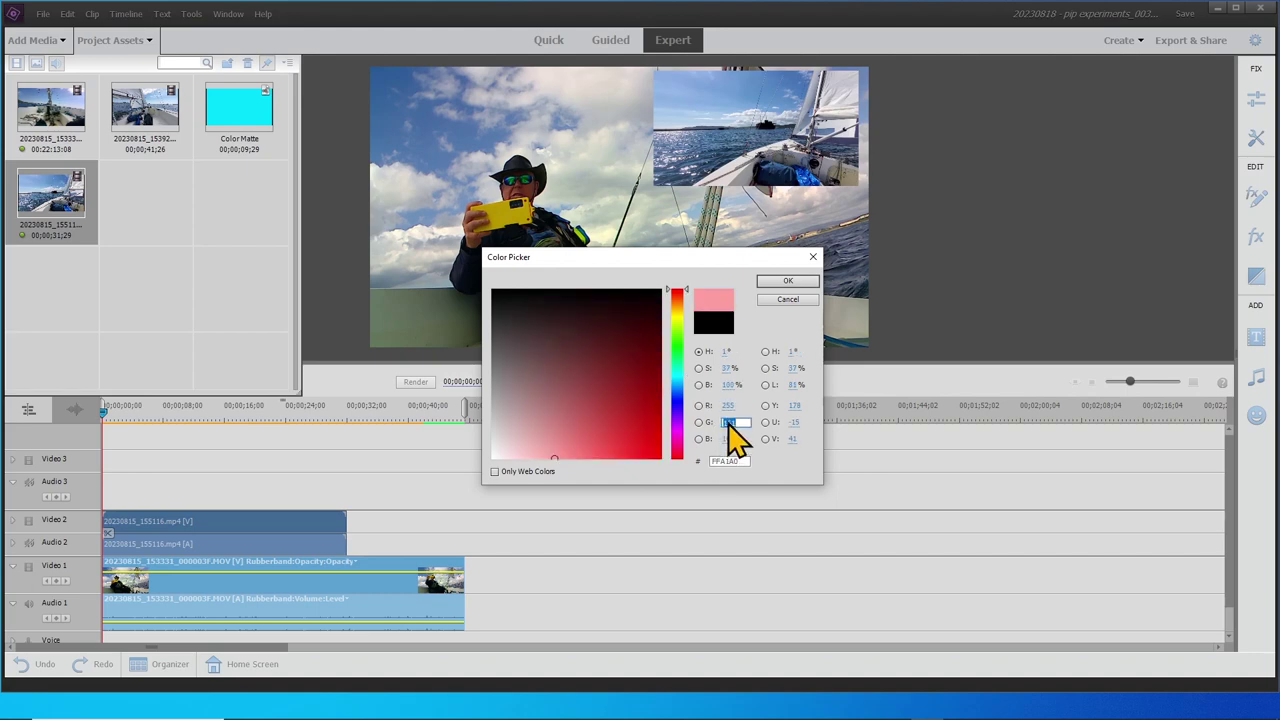
{"action": "type", "text": "255"}
{"action": "left_click", "coordinate": [730, 439]}
{"action": "type", "text": "255"}
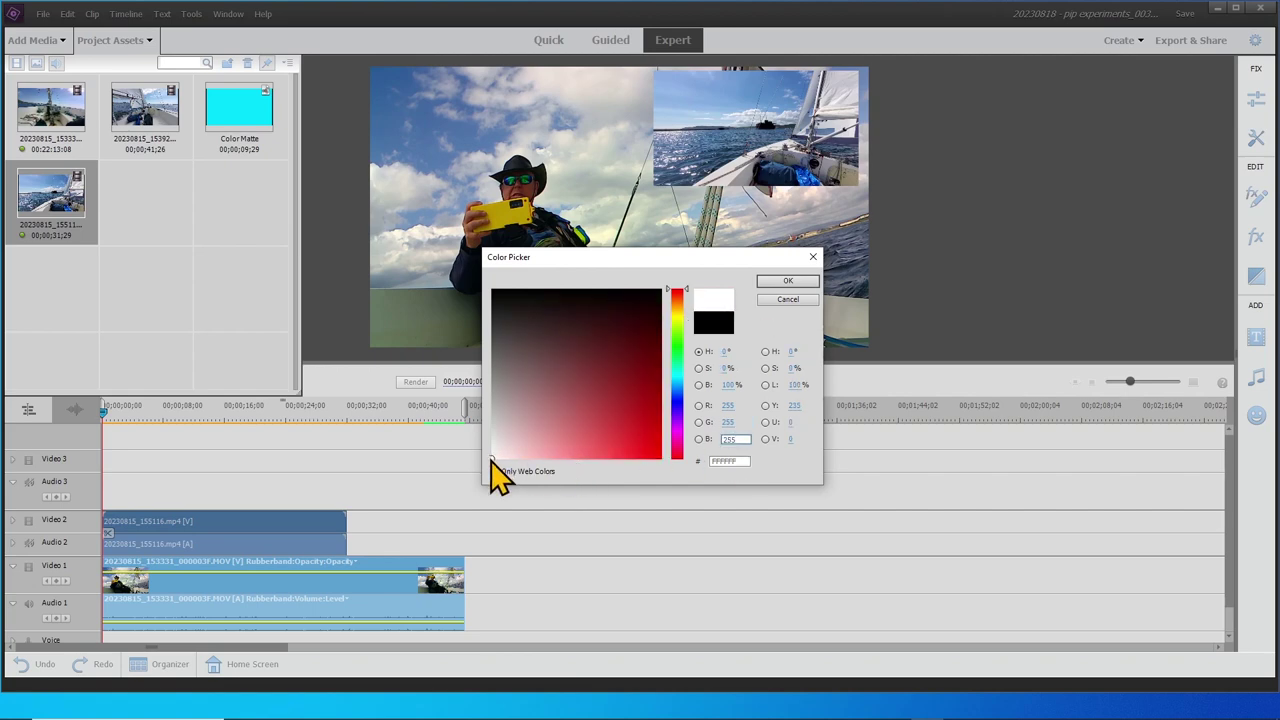
{"action": "left_click", "coordinate": [782, 281]}
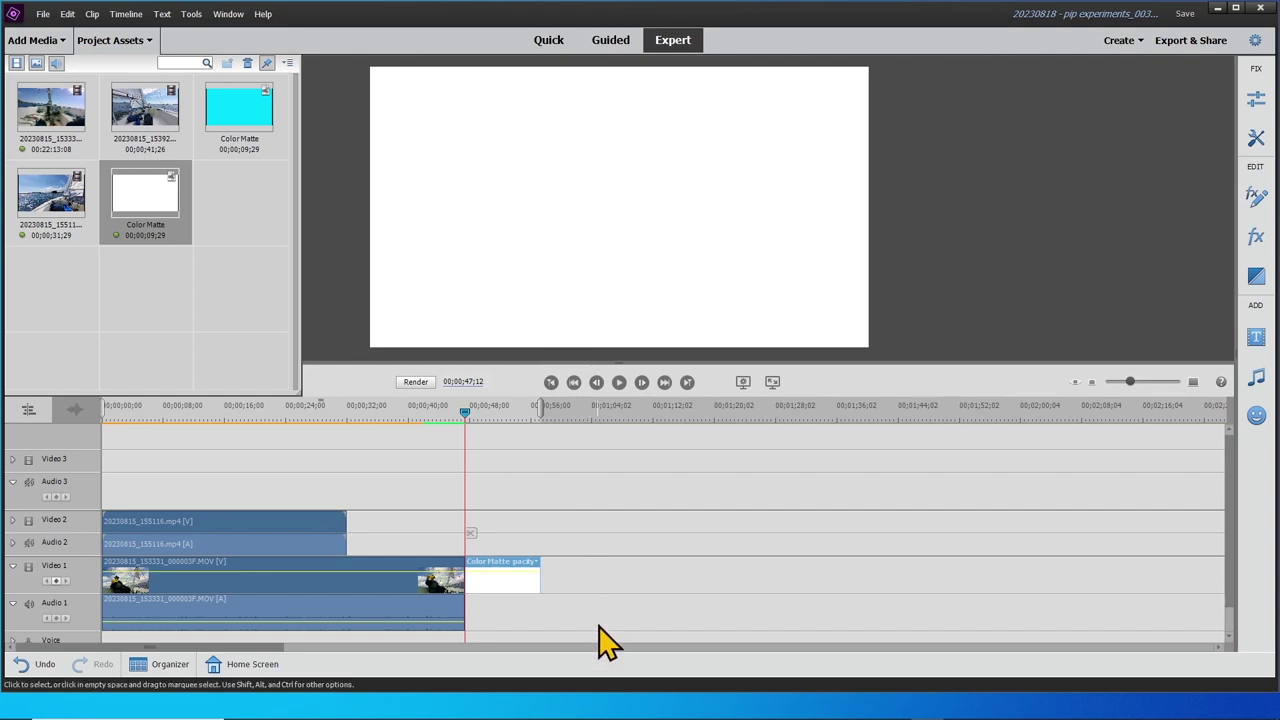
- Recolour the matte to pure red FF0000 and move it to the start of Video 3
{"action": "double_click", "coordinate": [505, 595]}
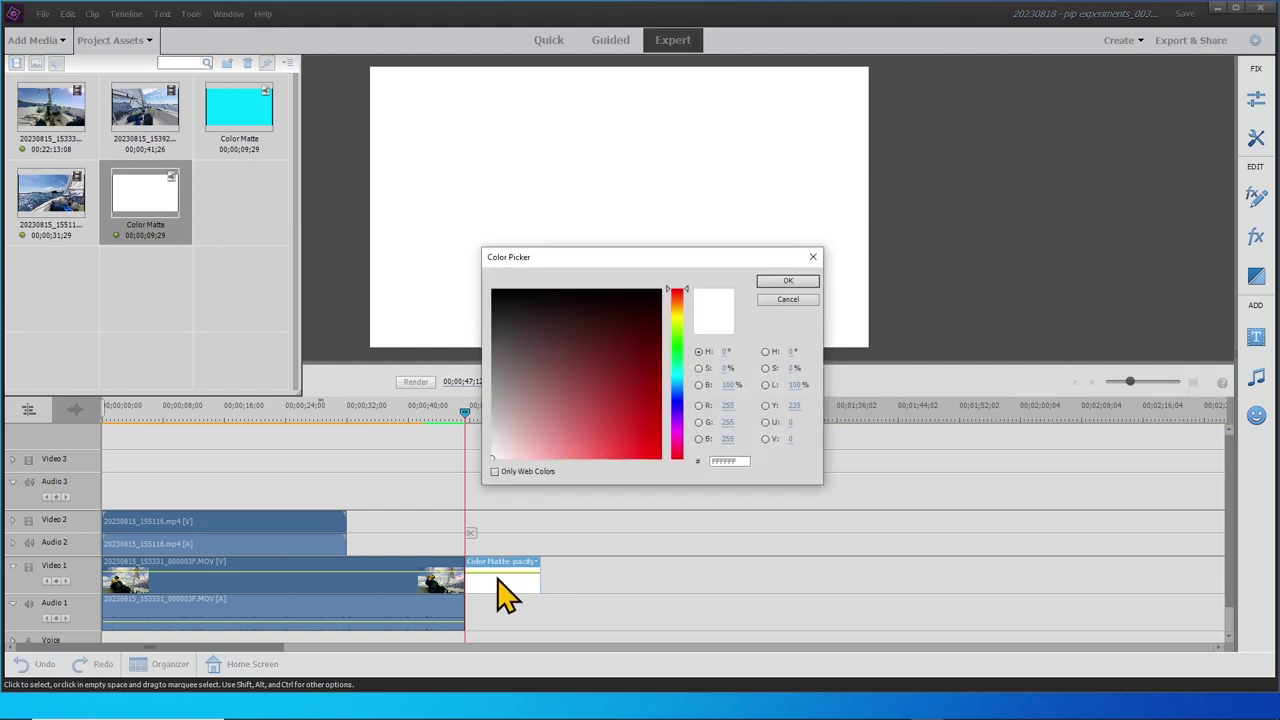
{"action": "left_click", "coordinate": [657, 441]}
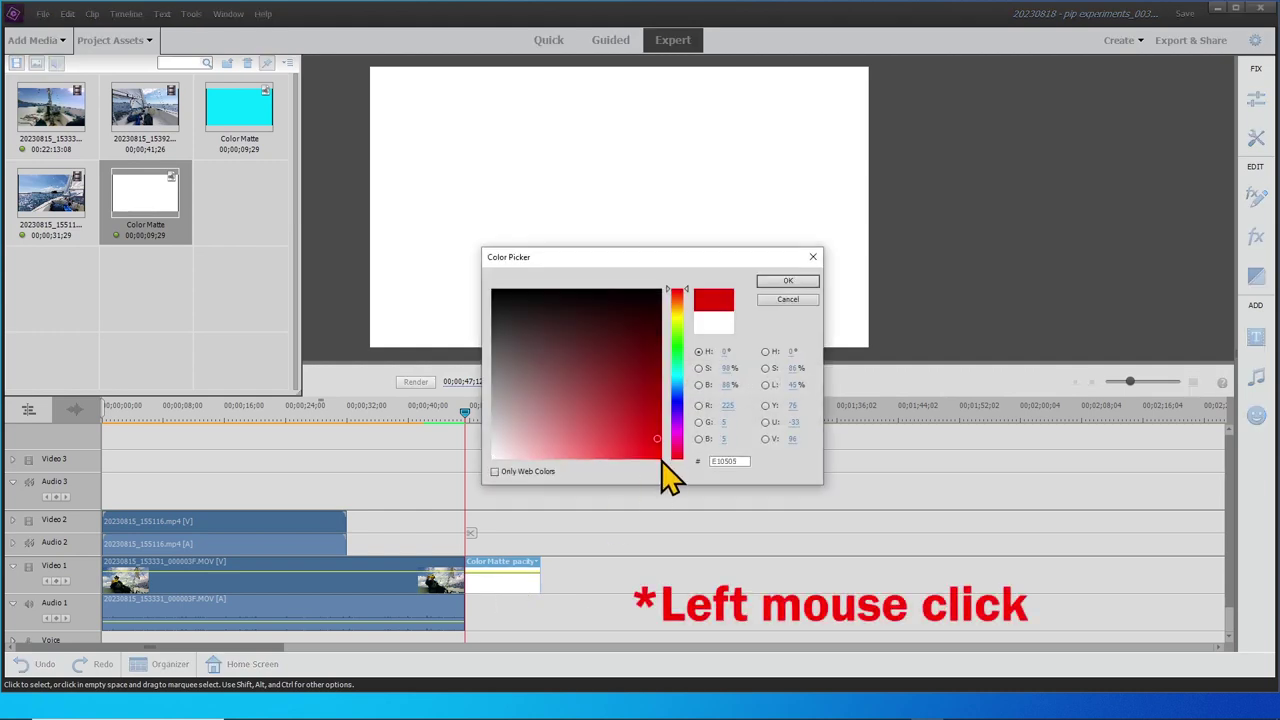
{"action": "left_click", "coordinate": [661, 459]}
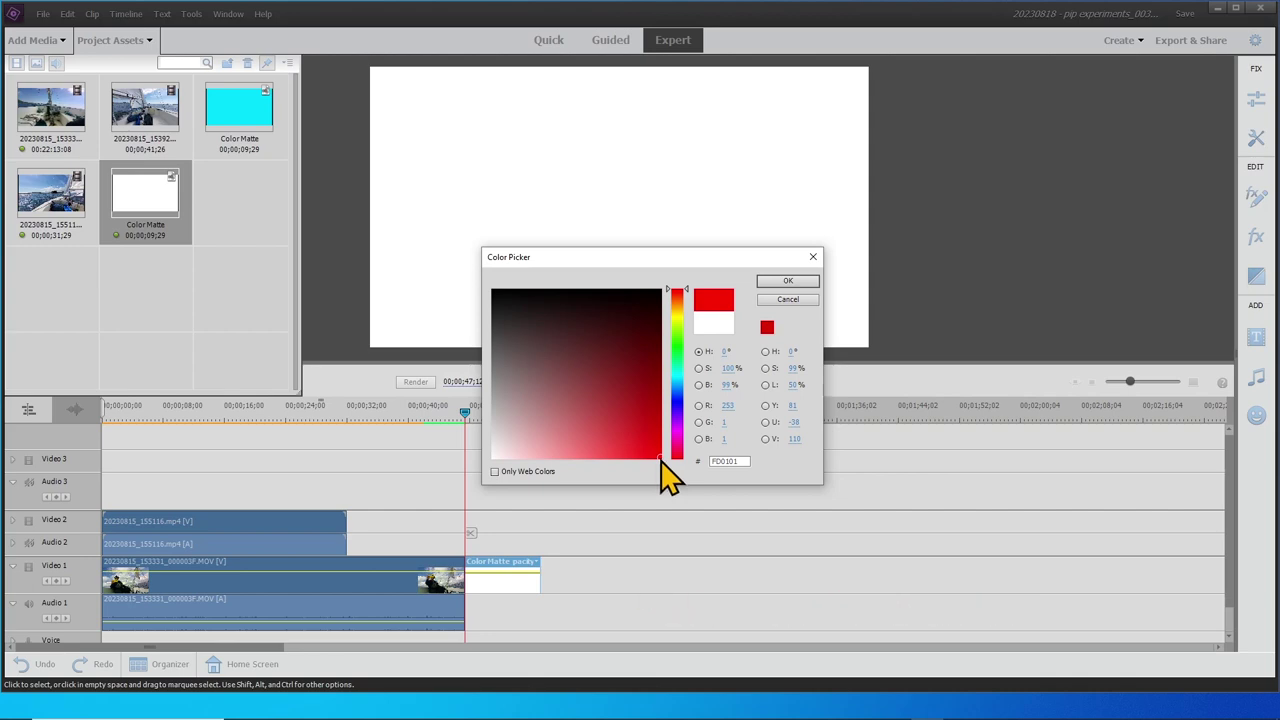
{"action": "left_click", "coordinate": [662, 460]}
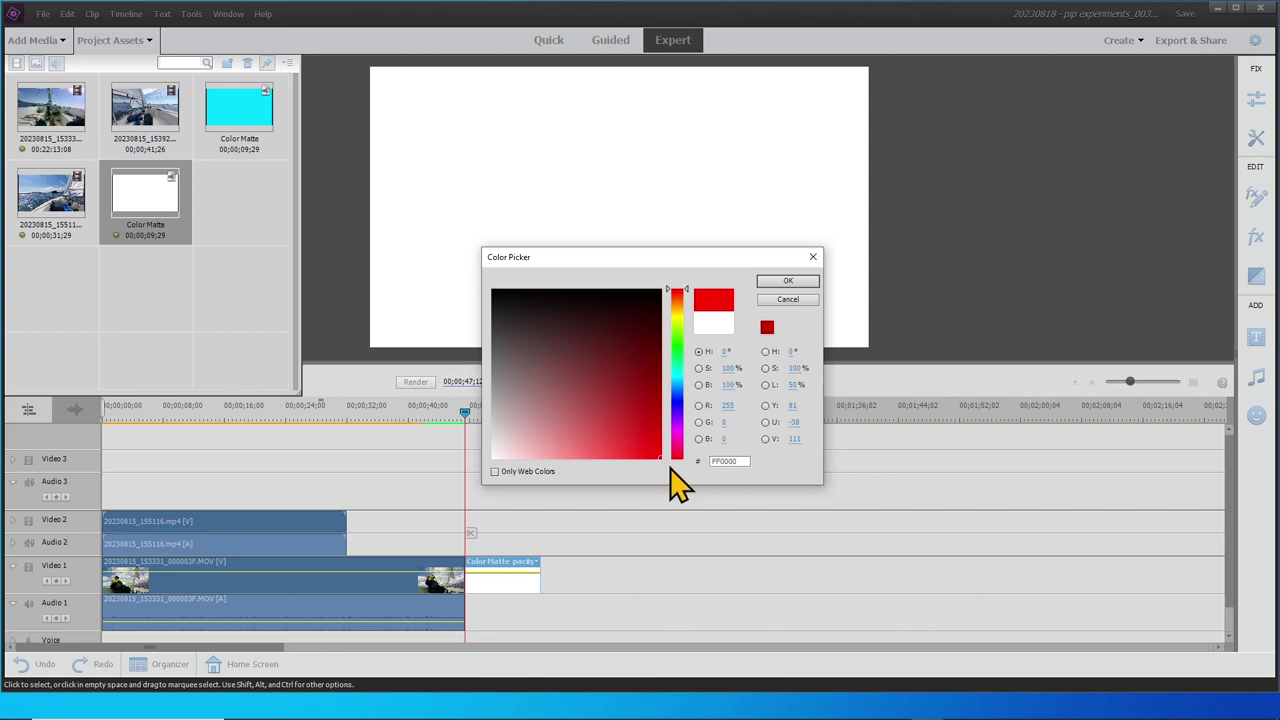
{"action": "left_click", "coordinate": [785, 282]}
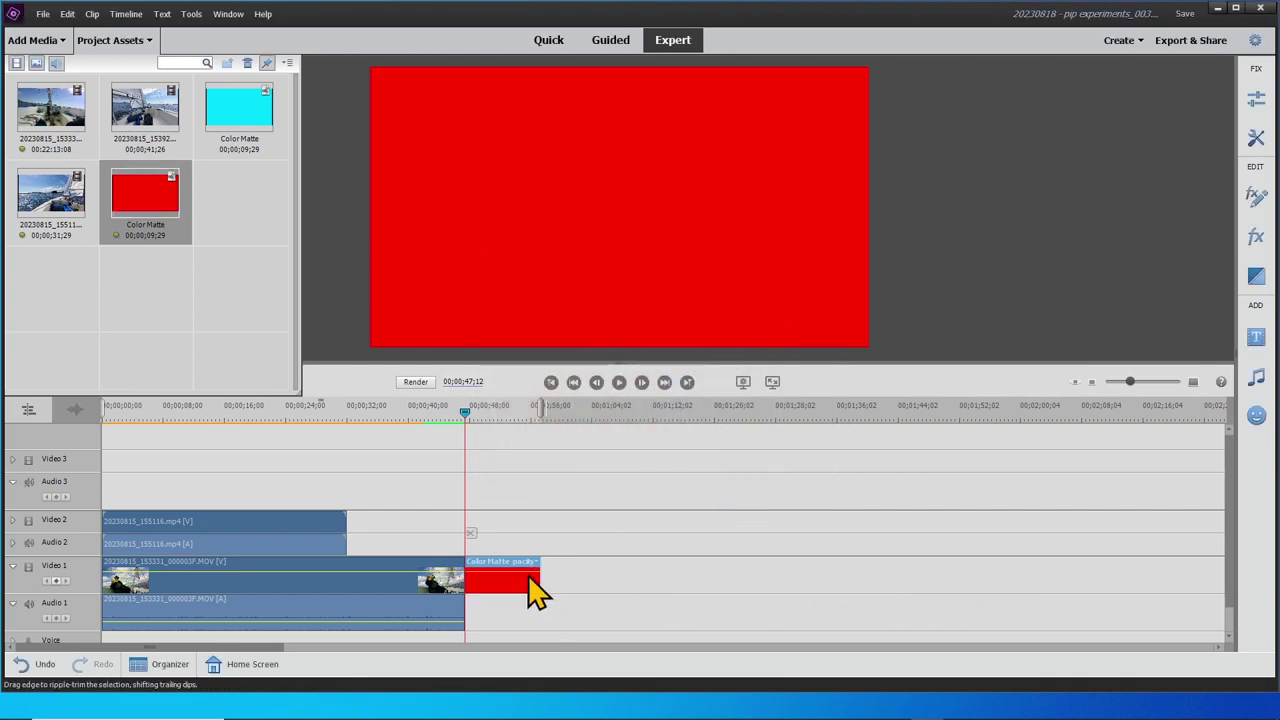
{"action": "left_click_drag", "start_coordinate": [505, 562], "coordinate": [128, 494]}
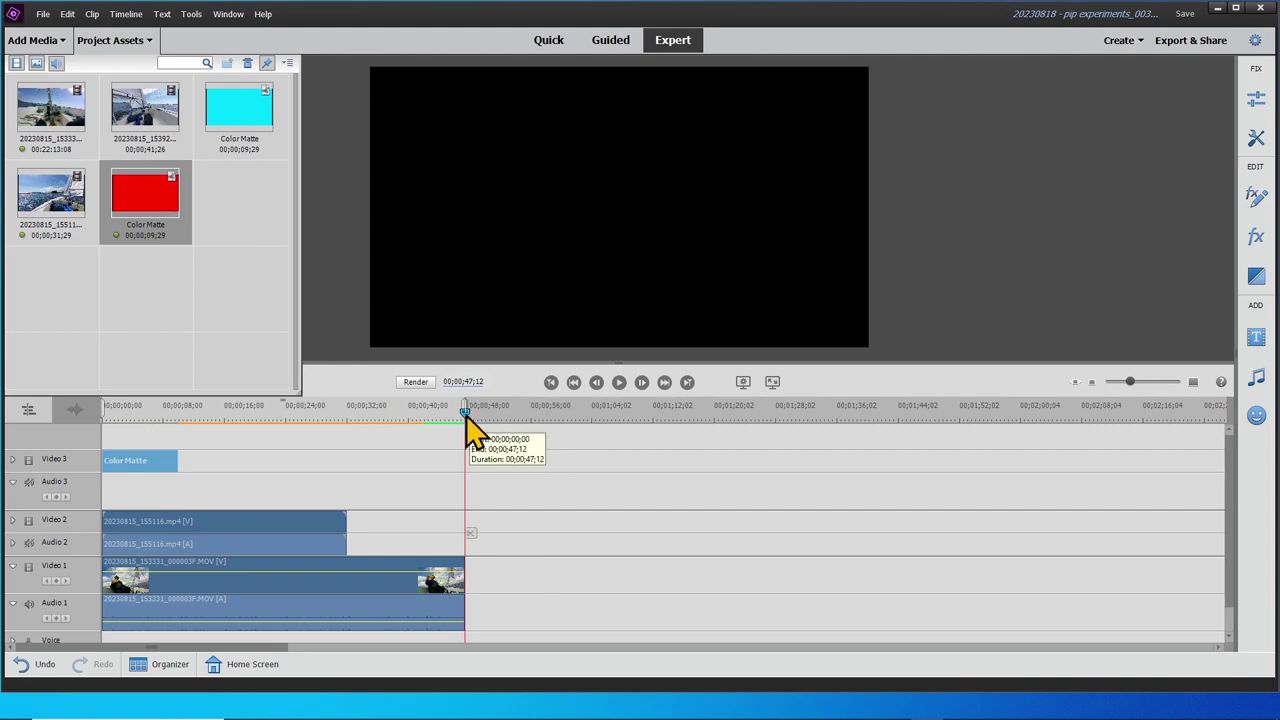
- Scale the red matte down and move it to the upper-right corner of the frame
{"action": "left_click_drag", "start_coordinate": [466, 412], "coordinate": [85, 420]}
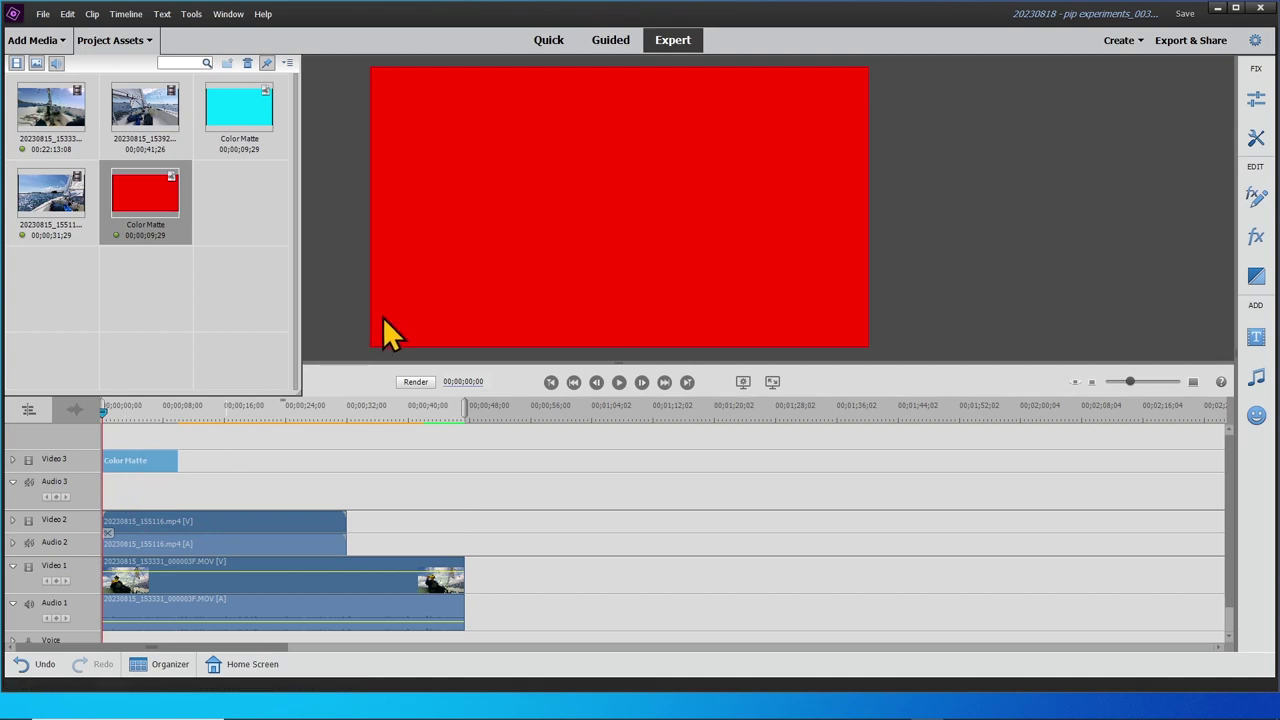
{"action": "left_click", "coordinate": [370, 345]}
{"action": "left_click_drag", "start_coordinate": [370, 345], "coordinate": [522, 261]}
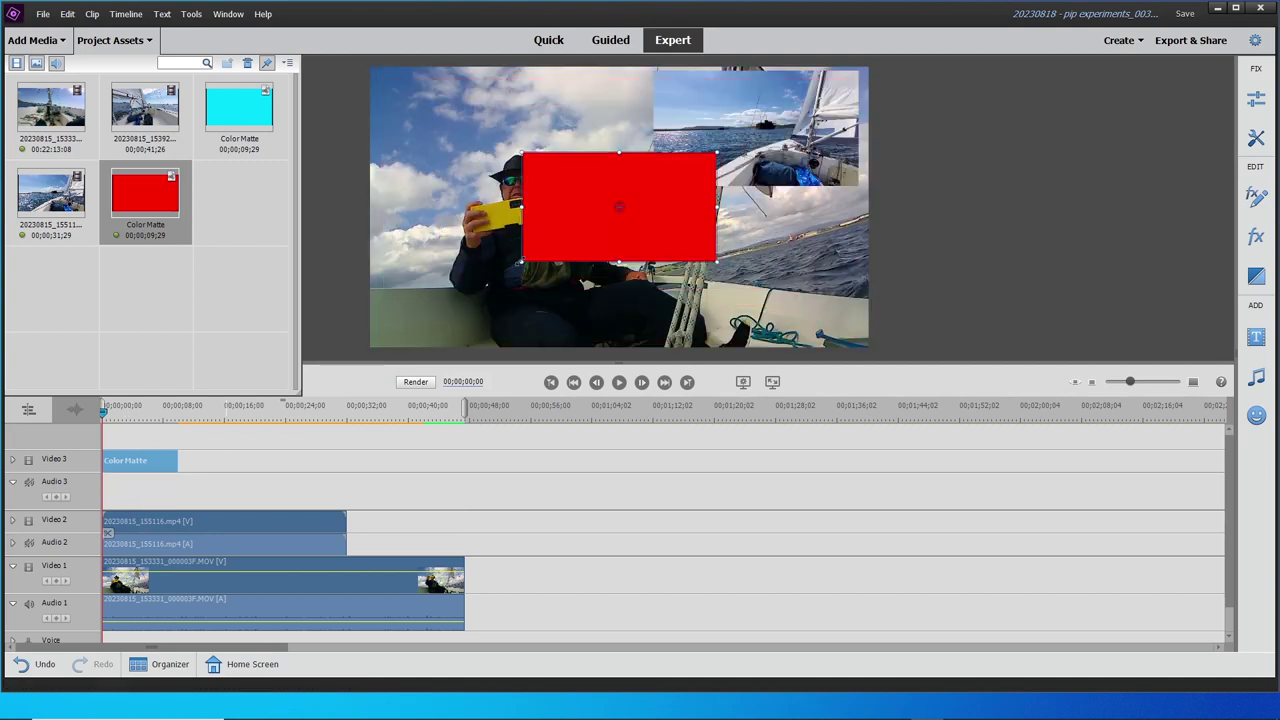
{"action": "left_click_drag", "start_coordinate": [543, 249], "coordinate": [677, 160]}
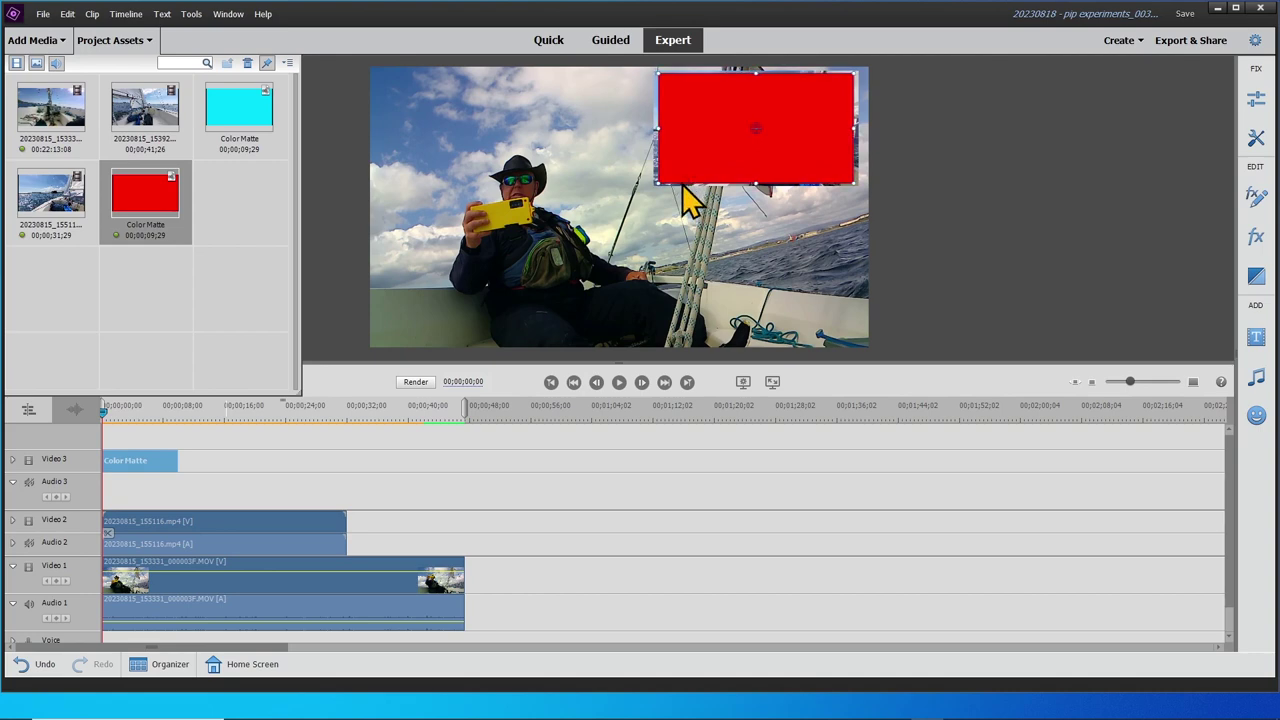
- Put the inset clip on Video 3 at the start and the red matte on Video 2
{"action": "left_click", "coordinate": [128, 522]}
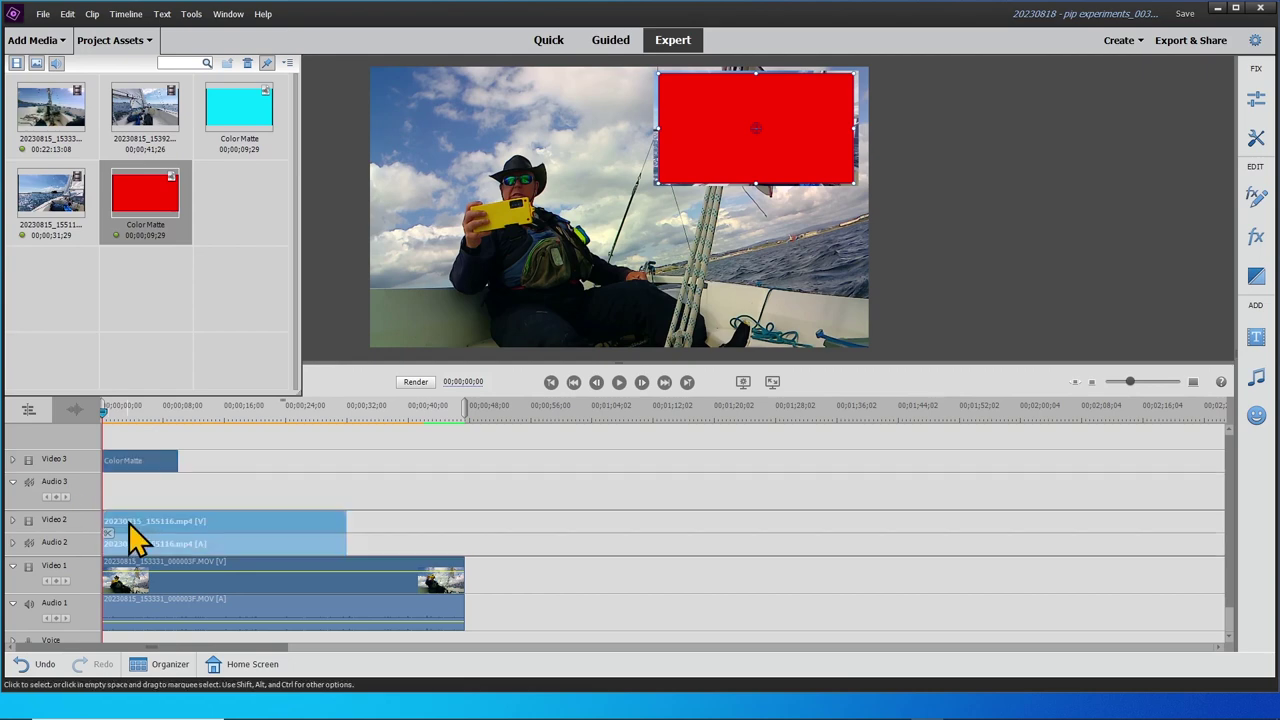
{"action": "left_click_drag", "start_coordinate": [128, 522], "coordinate": [276, 472]}
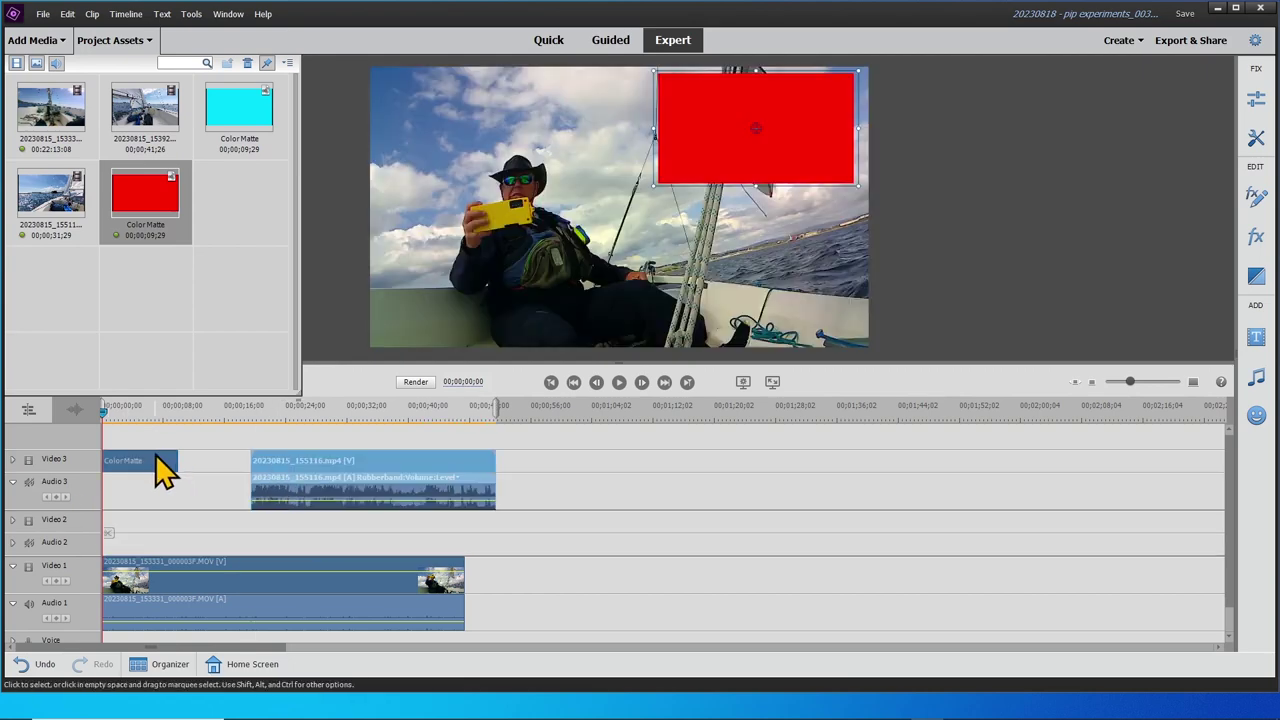
{"action": "left_click_drag", "start_coordinate": [156, 465], "coordinate": [137, 527]}
{"action": "left_click_drag", "start_coordinate": [318, 471], "coordinate": [162, 454]}
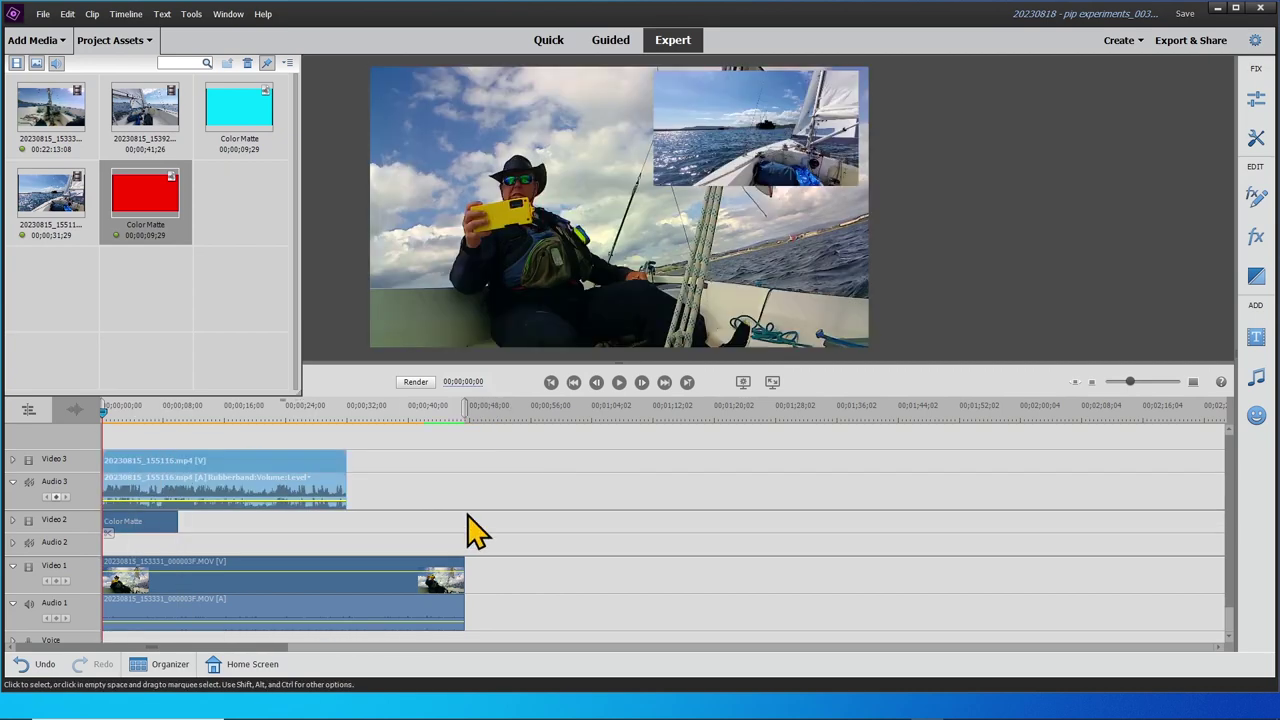
{"action": "left_click", "coordinate": [168, 527]}
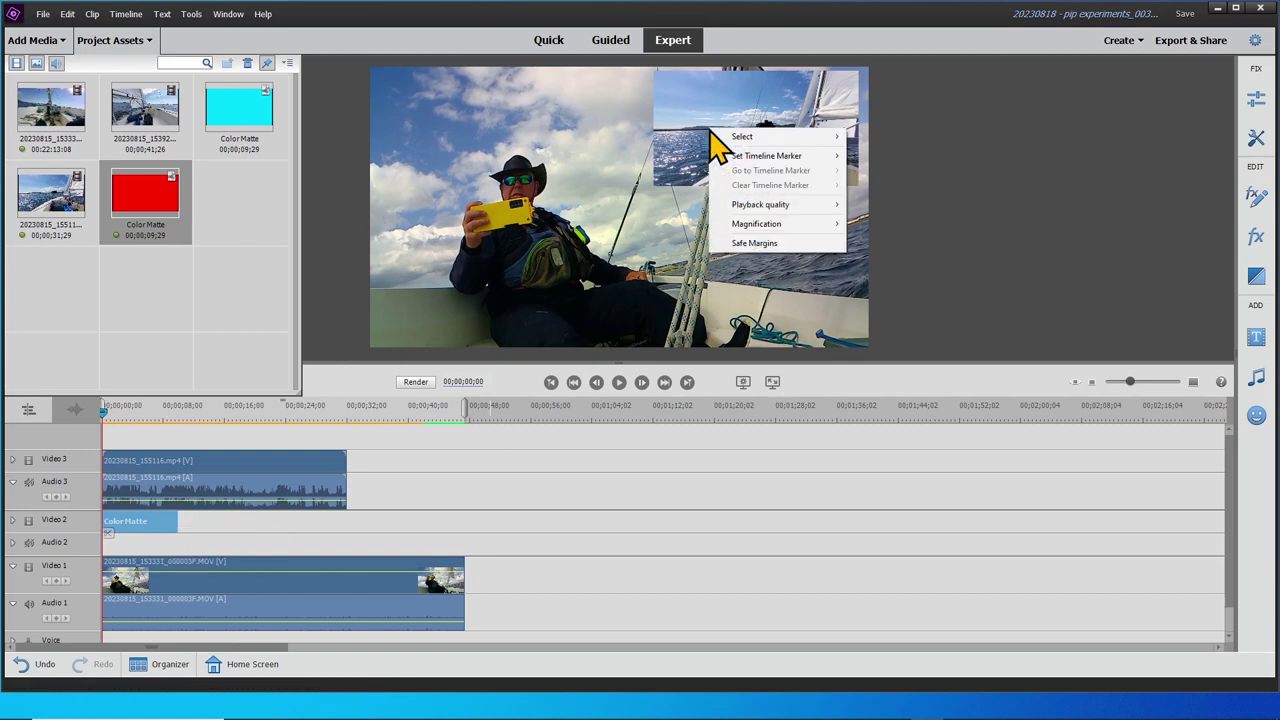
- Select the red matte hidden under the inset and preview the opening seconds
{"action": "mouse_move", "coordinate": [722, 138]}
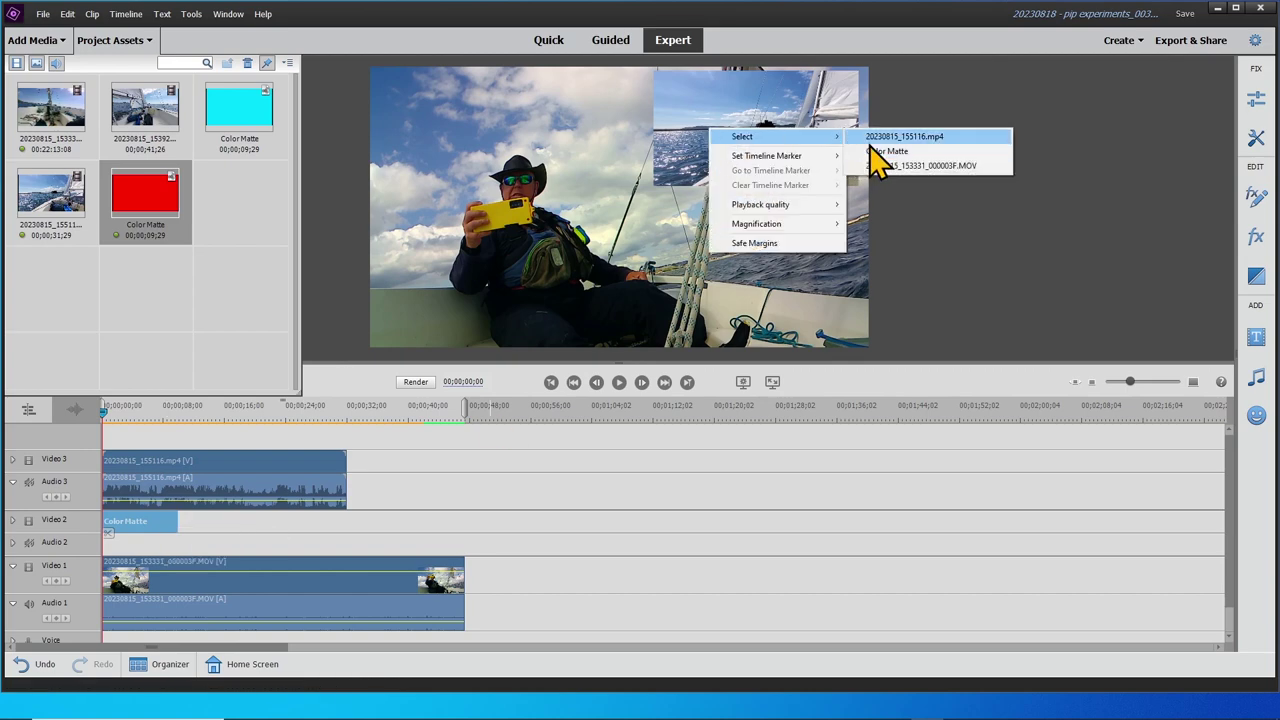
{"action": "left_click", "coordinate": [872, 158]}
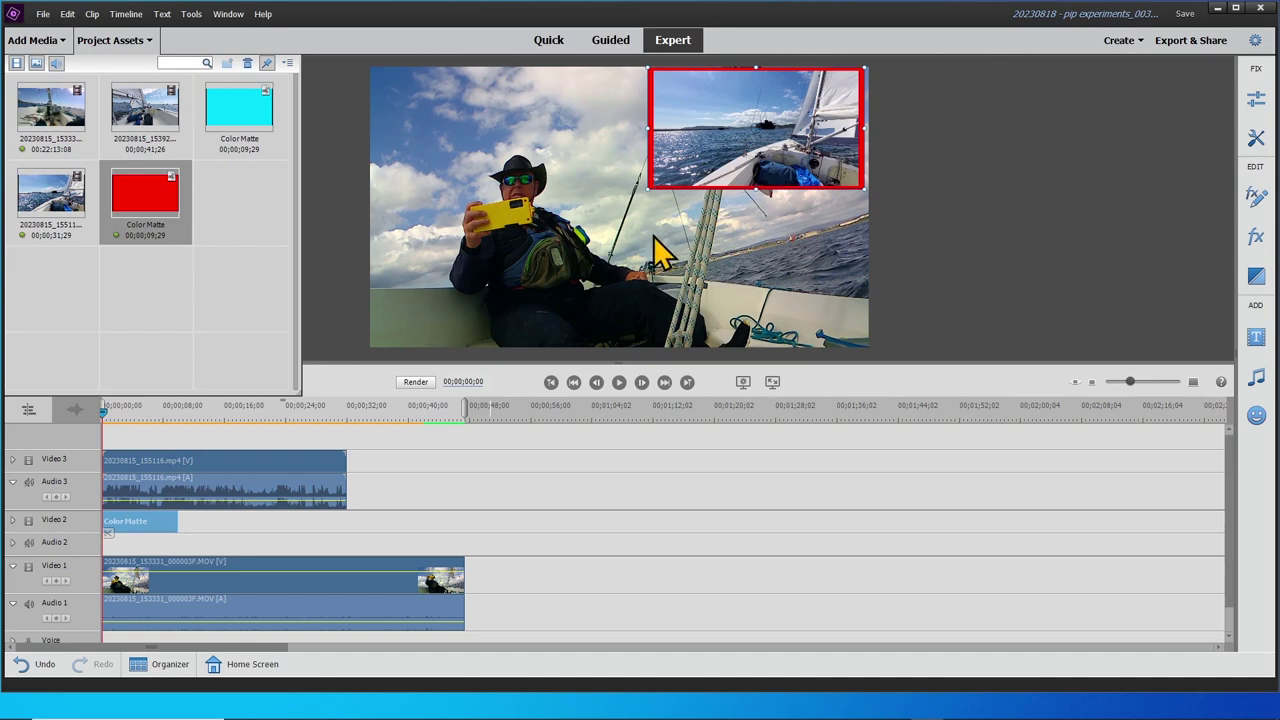
{"action": "left_click", "coordinate": [620, 383]}
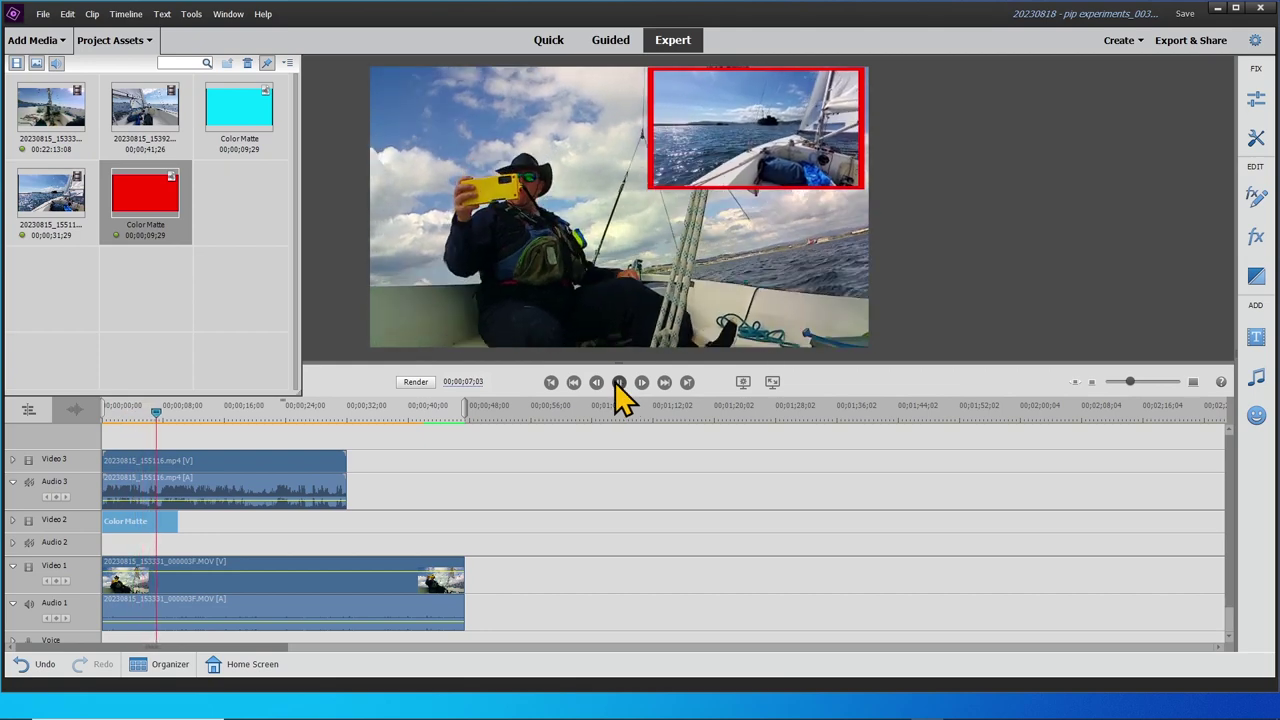
{"action": "left_click", "coordinate": [618, 383]}
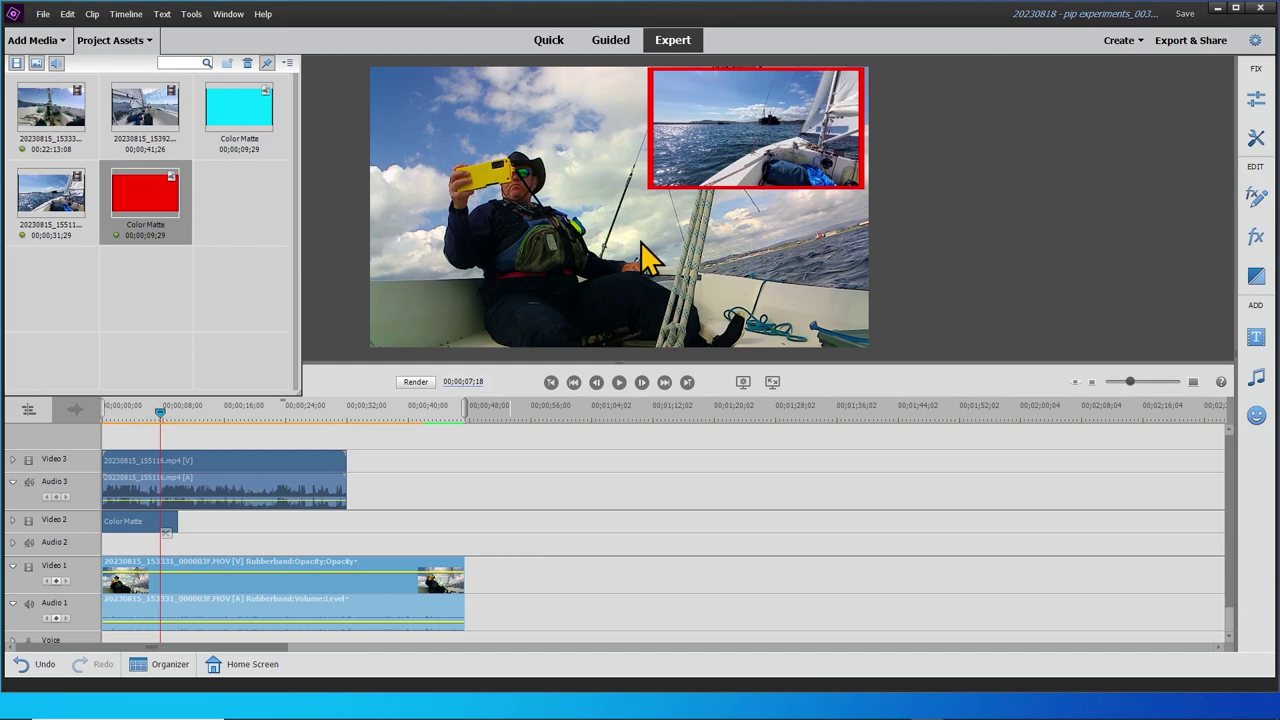
{"action": "left_click", "coordinate": [652, 186]}
- Enlarge the red matte from its lower-left corner and nudge it to frame the inset
{"action": "left_click_drag", "start_coordinate": [646, 190], "coordinate": [640, 199]}
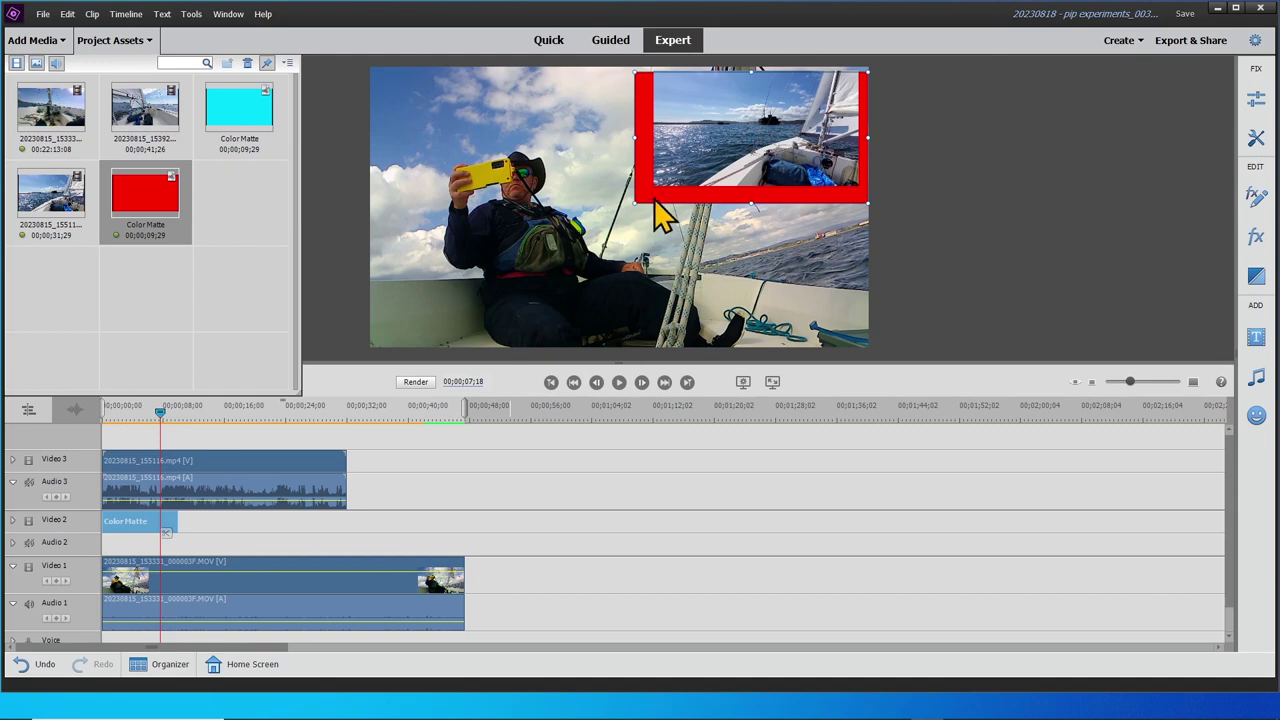
{"action": "left_click_drag", "start_coordinate": [656, 201], "coordinate": [663, 206]}
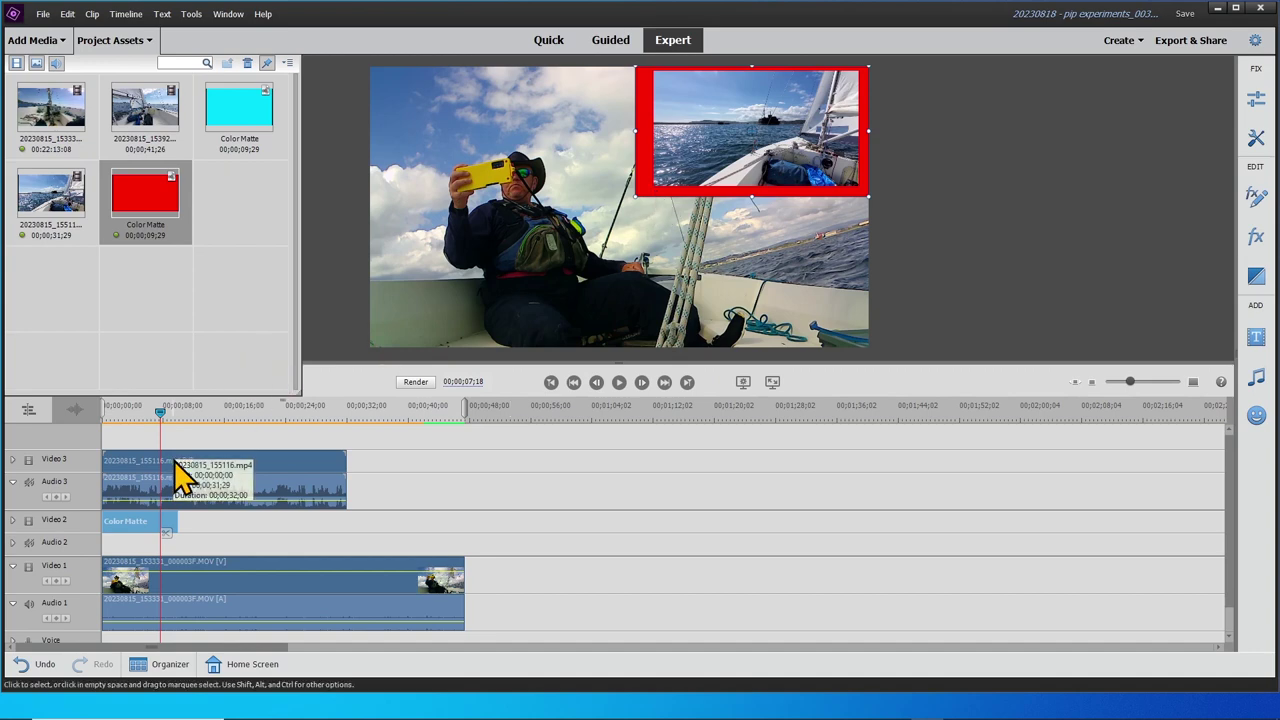
{"action": "left_click", "coordinate": [175, 473]}
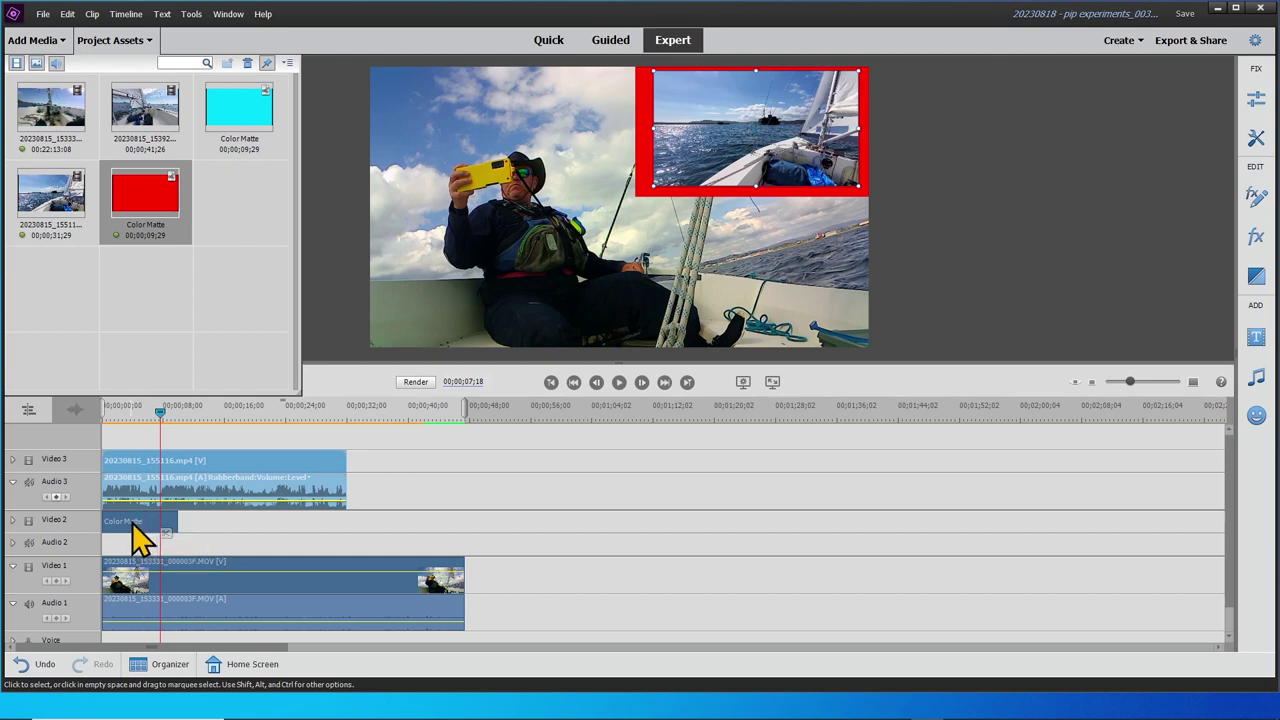
{"action": "right_click", "coordinate": [197, 470]}
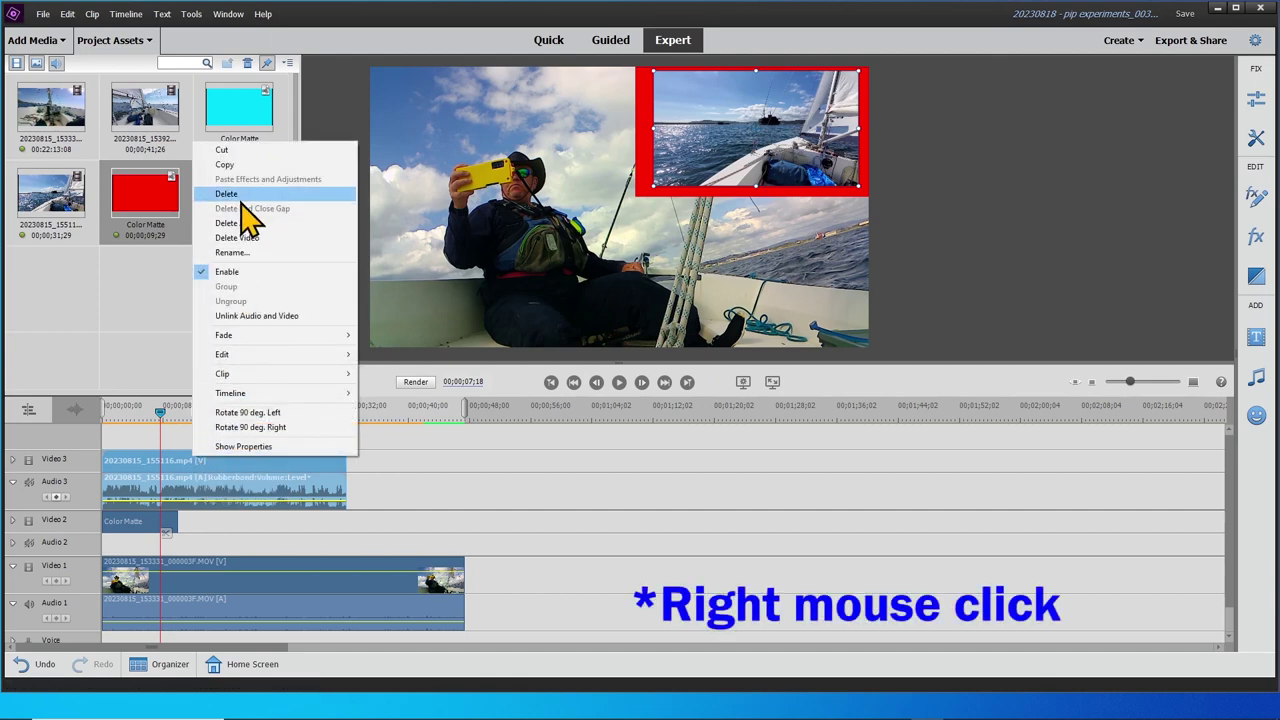
- Copy the Video 3 inset clip and paste its effects and adjustments onto the Color Matte
{"action": "left_click", "coordinate": [242, 166]}
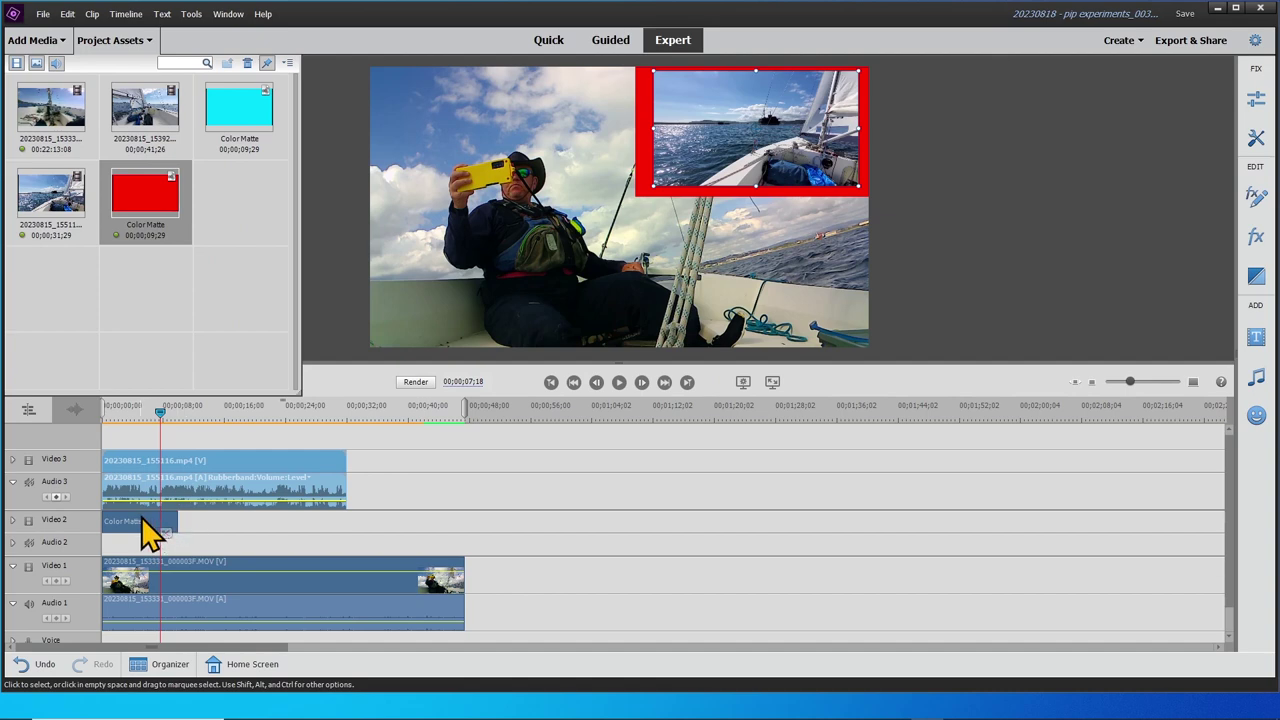
{"action": "left_click", "coordinate": [145, 521]}
{"action": "right_click", "coordinate": [148, 522]}
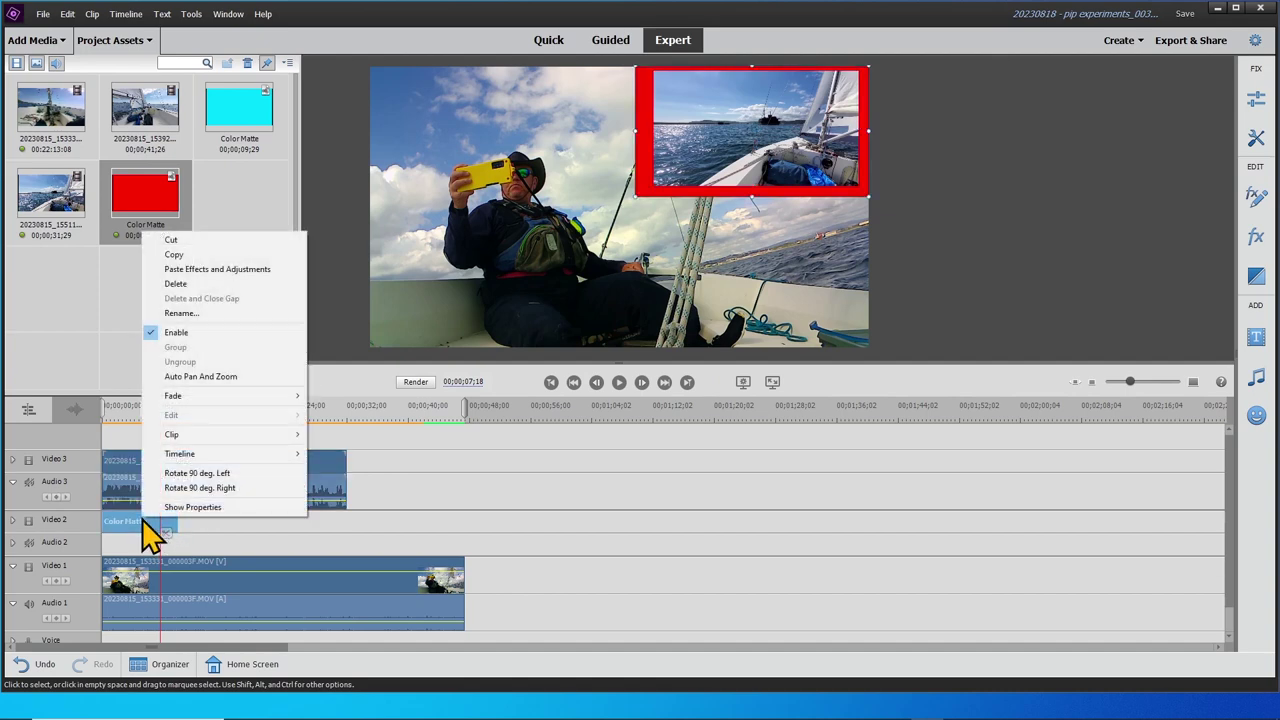
{"action": "left_click", "coordinate": [268, 270]}
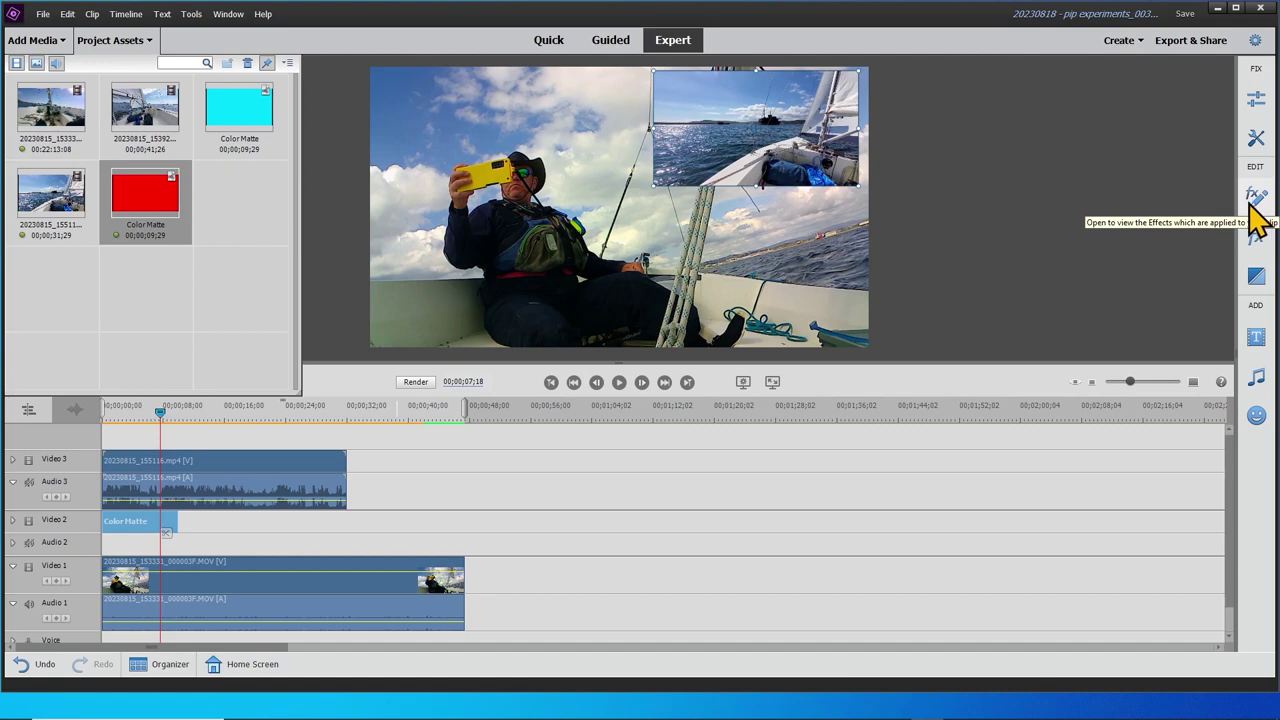
- Raise the Color Matte's Motion Scale from 41.1 to 42, then to 43
{"action": "left_click", "coordinate": [1248, 205]}
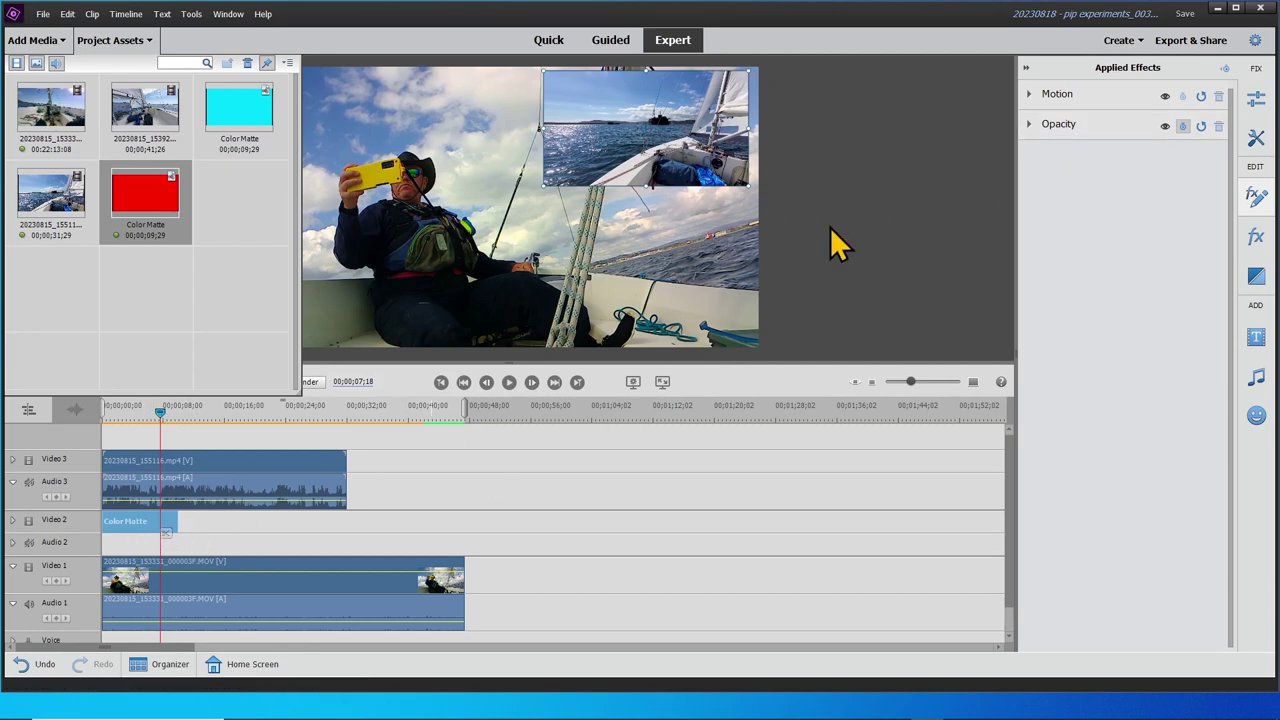
{"action": "left_click", "coordinate": [1030, 95]}
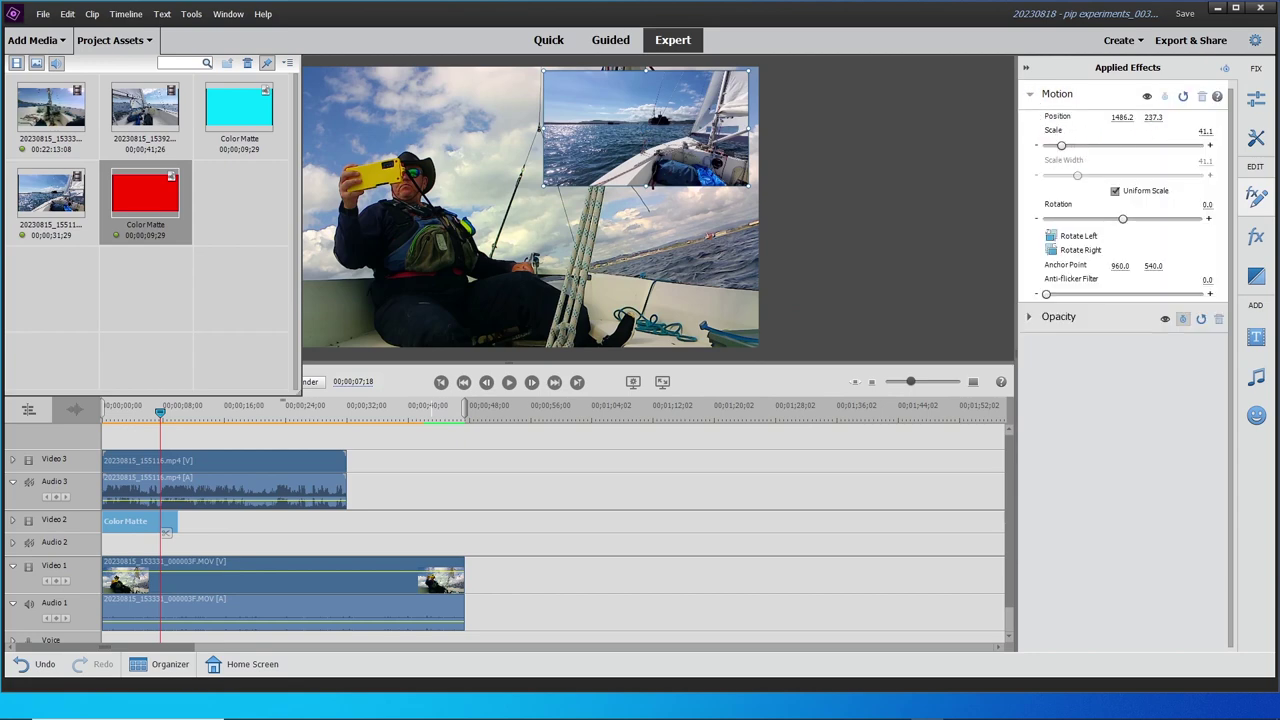
{"action": "left_click", "coordinate": [1205, 131]}
{"action": "type", "text": "42"}
{"action": "key", "text": "Return"}
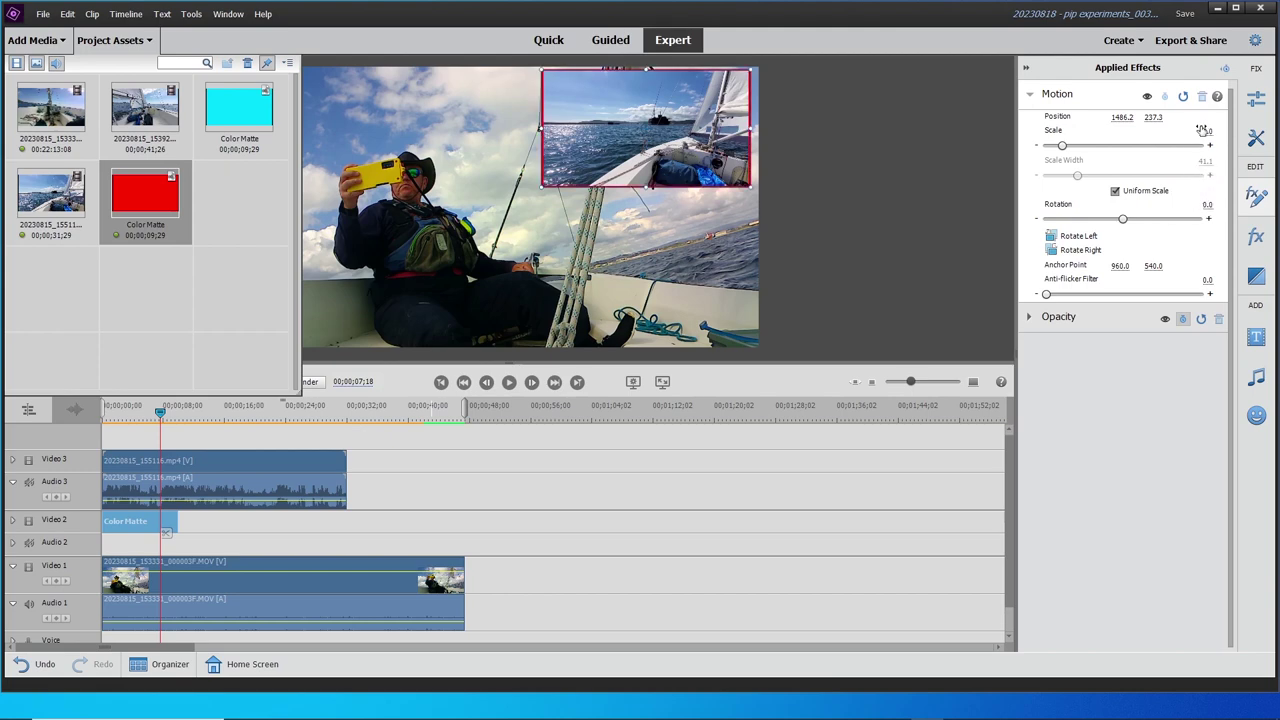
{"action": "left_click", "coordinate": [1202, 133]}
{"action": "type", "text": "4"}
{"action": "key", "text": "Return"}
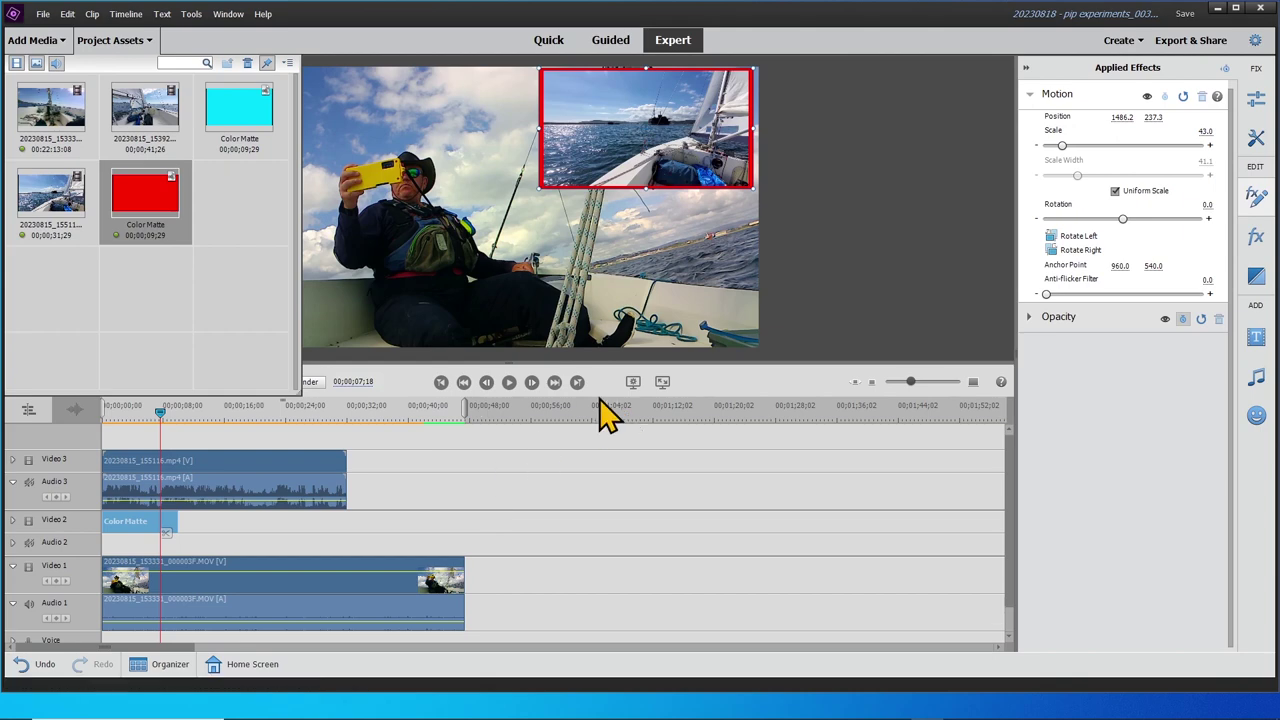
- Extend the Color Matte to match the inset clip's length, then return the playhead to the start
{"action": "left_click", "coordinate": [508, 383]}
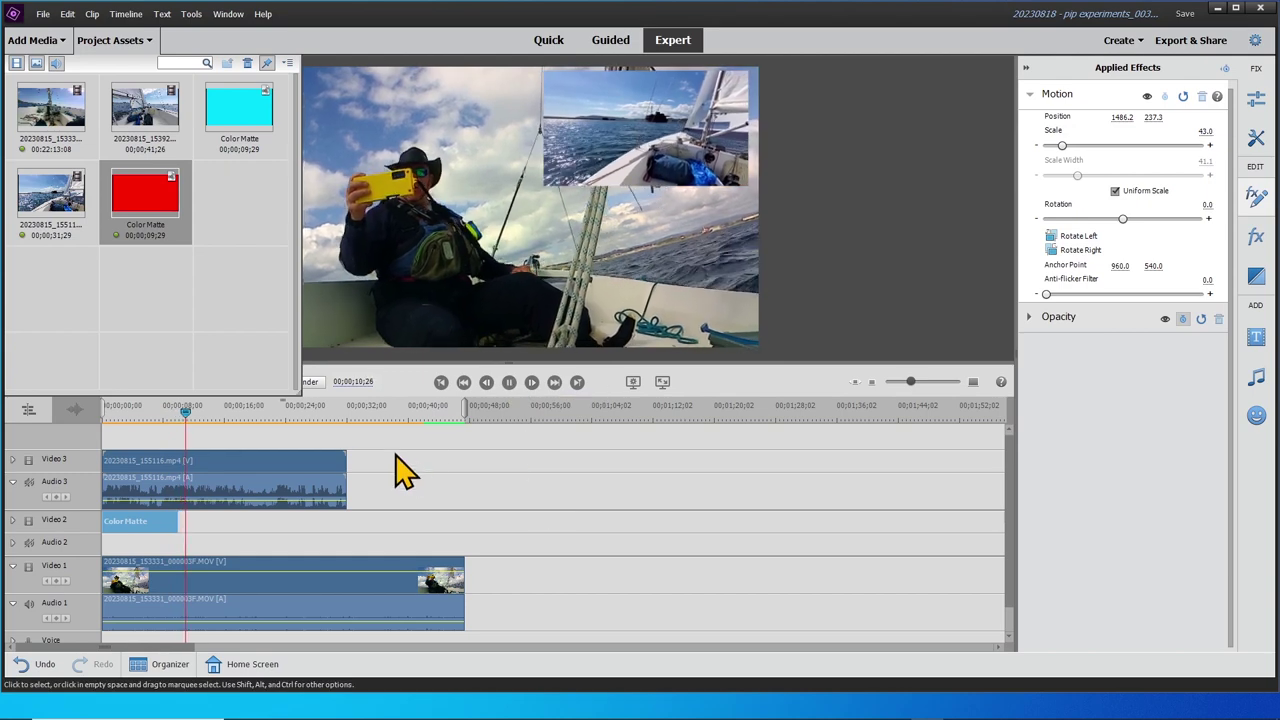
{"action": "left_click", "coordinate": [508, 383]}
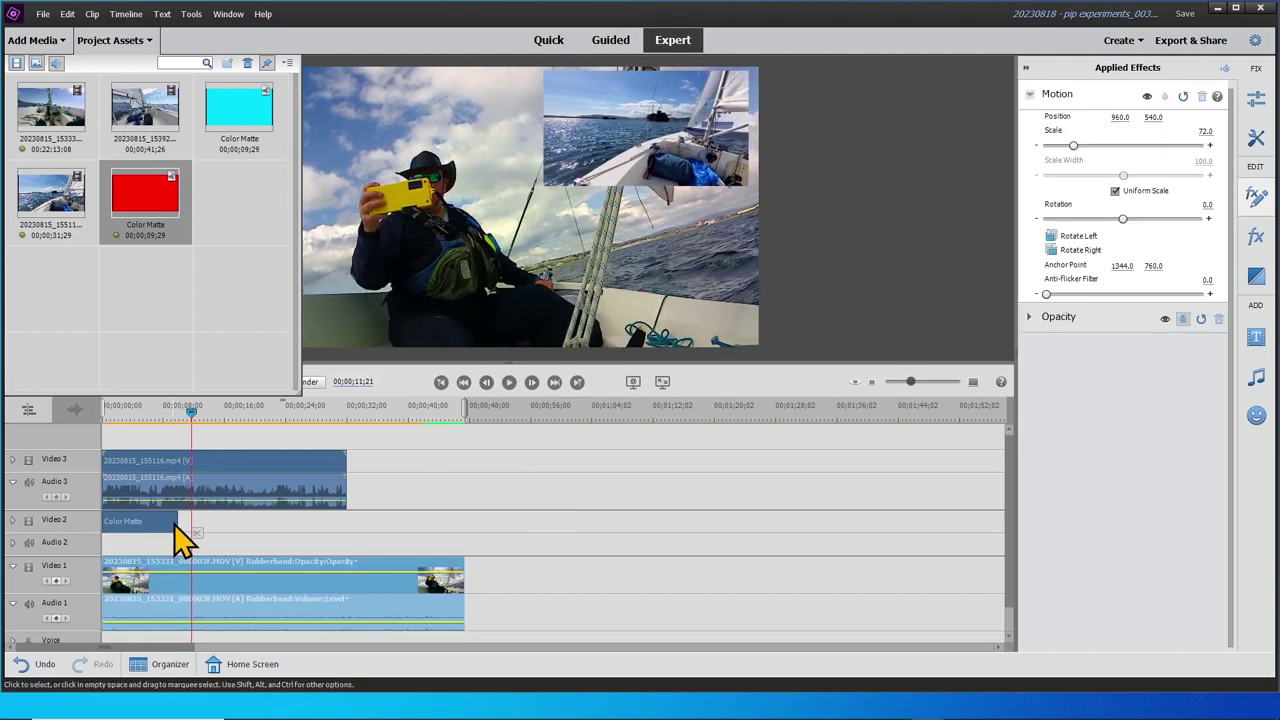
{"action": "left_click_drag", "start_coordinate": [177, 532], "coordinate": [344, 524]}
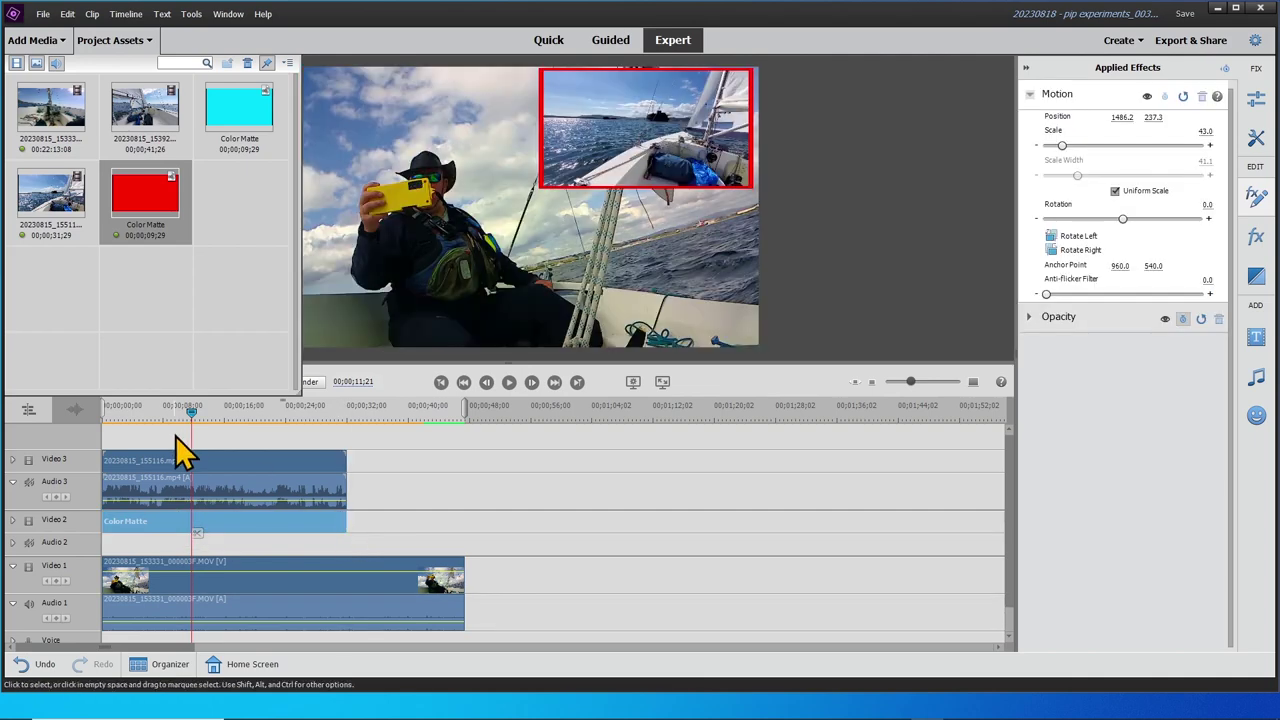
{"action": "left_click_drag", "start_coordinate": [193, 418], "coordinate": [87, 424]}
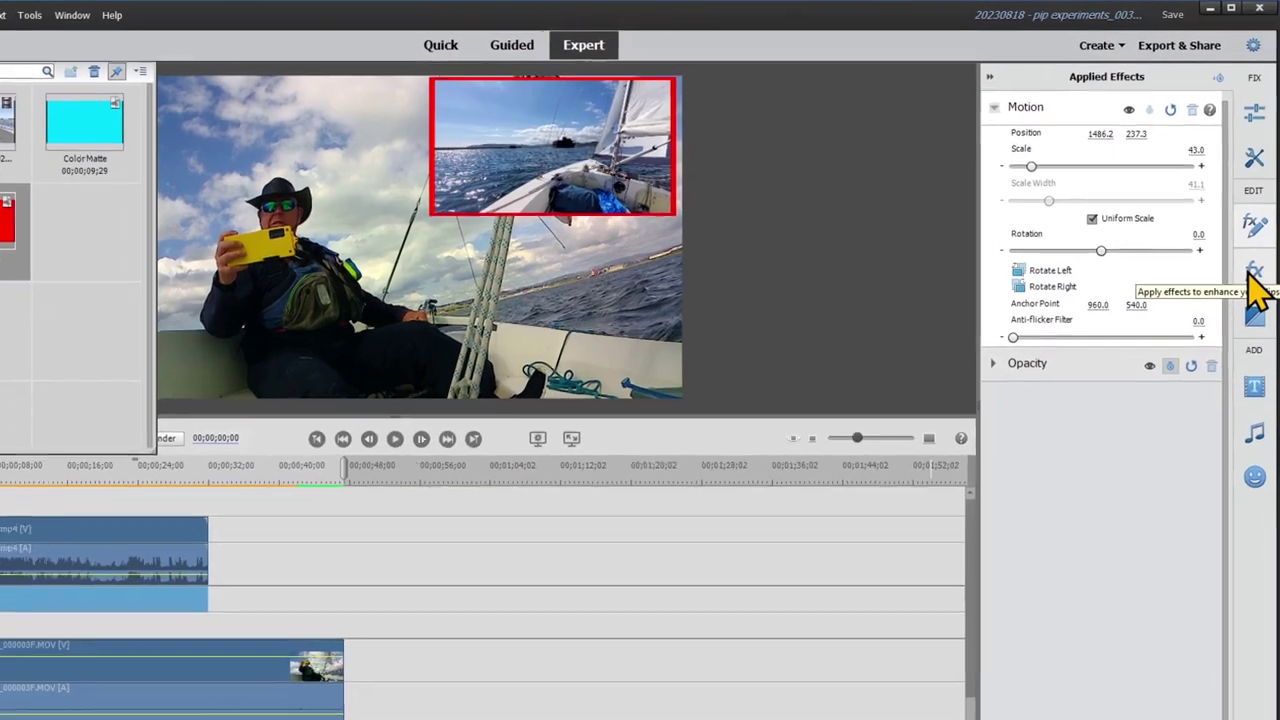
{"action": "left_click", "coordinate": [1250, 280]}
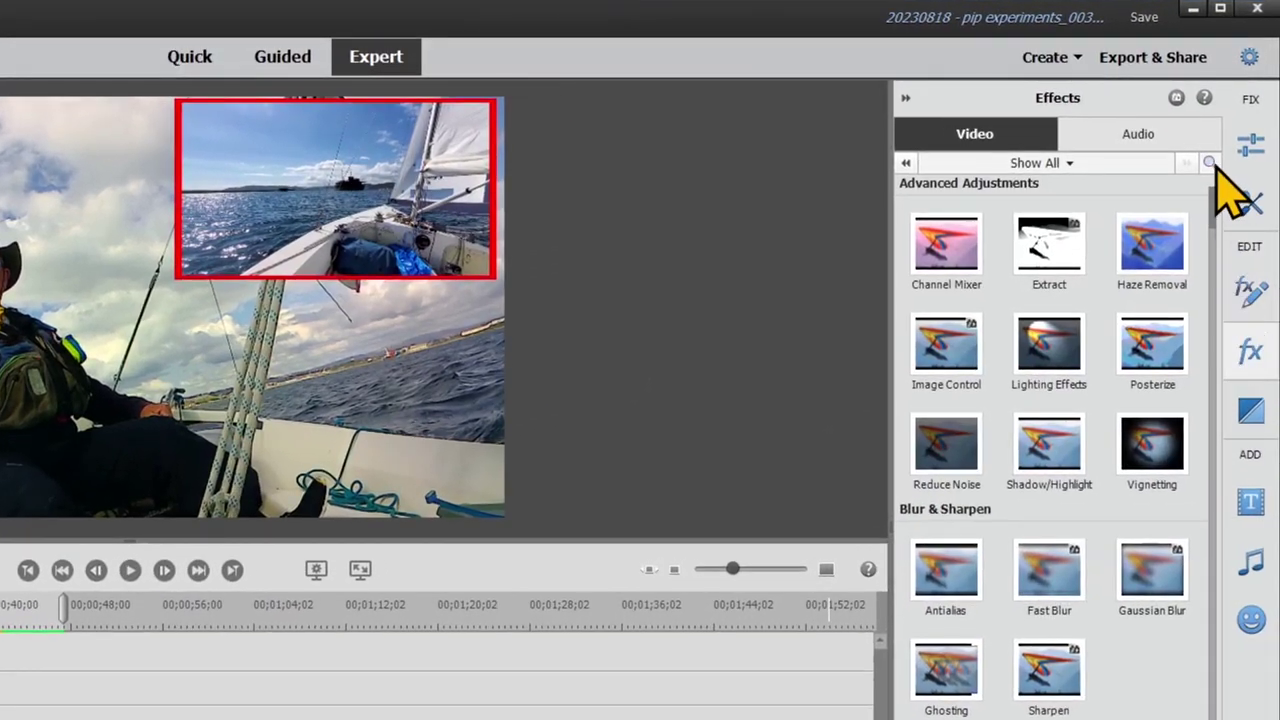
- Search the effects for 'pip 40% ur' to list the PiP 40% UR motion presets
{"action": "left_click", "coordinate": [1211, 163]}
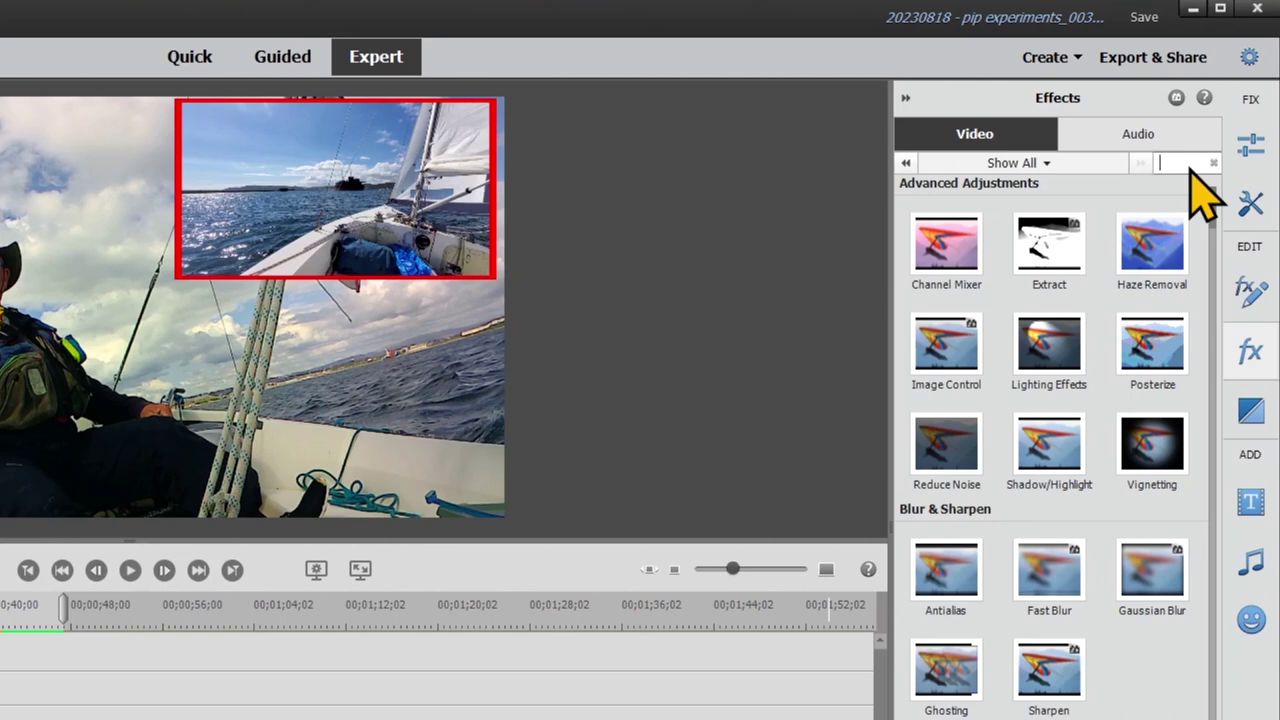
{"action": "type", "text": "pip"}
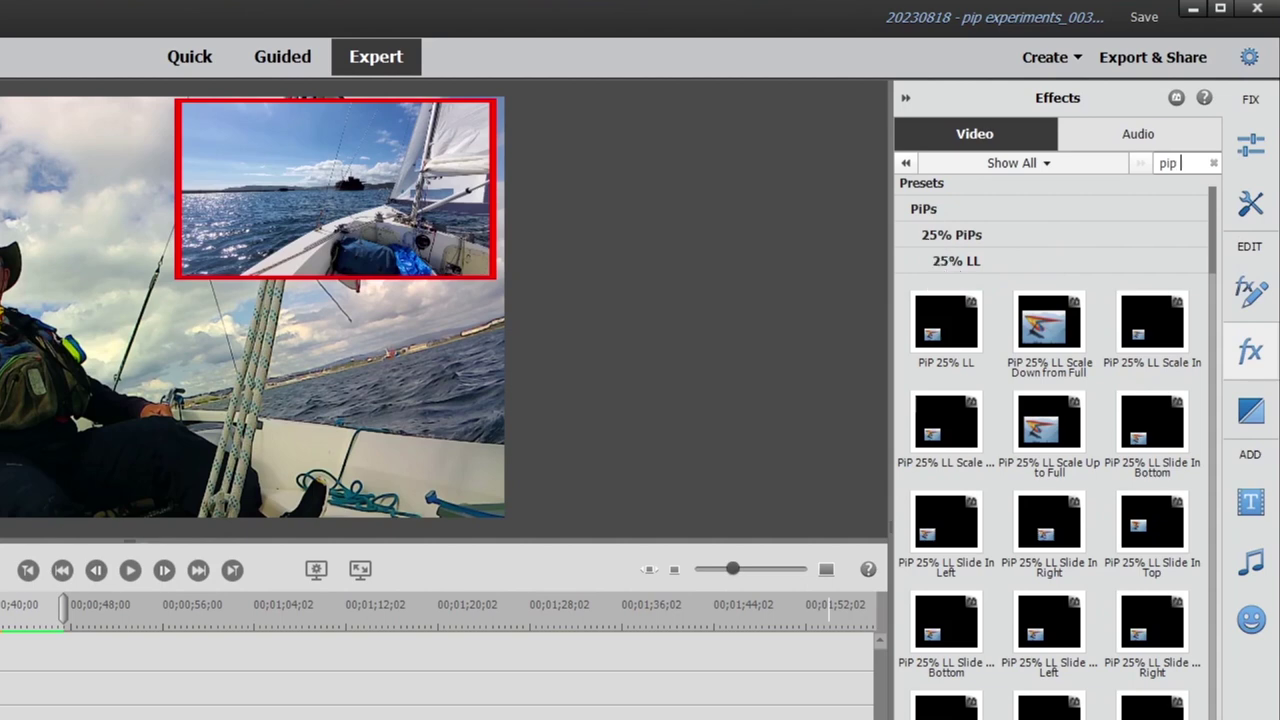
{"action": "type", "text": "40"}
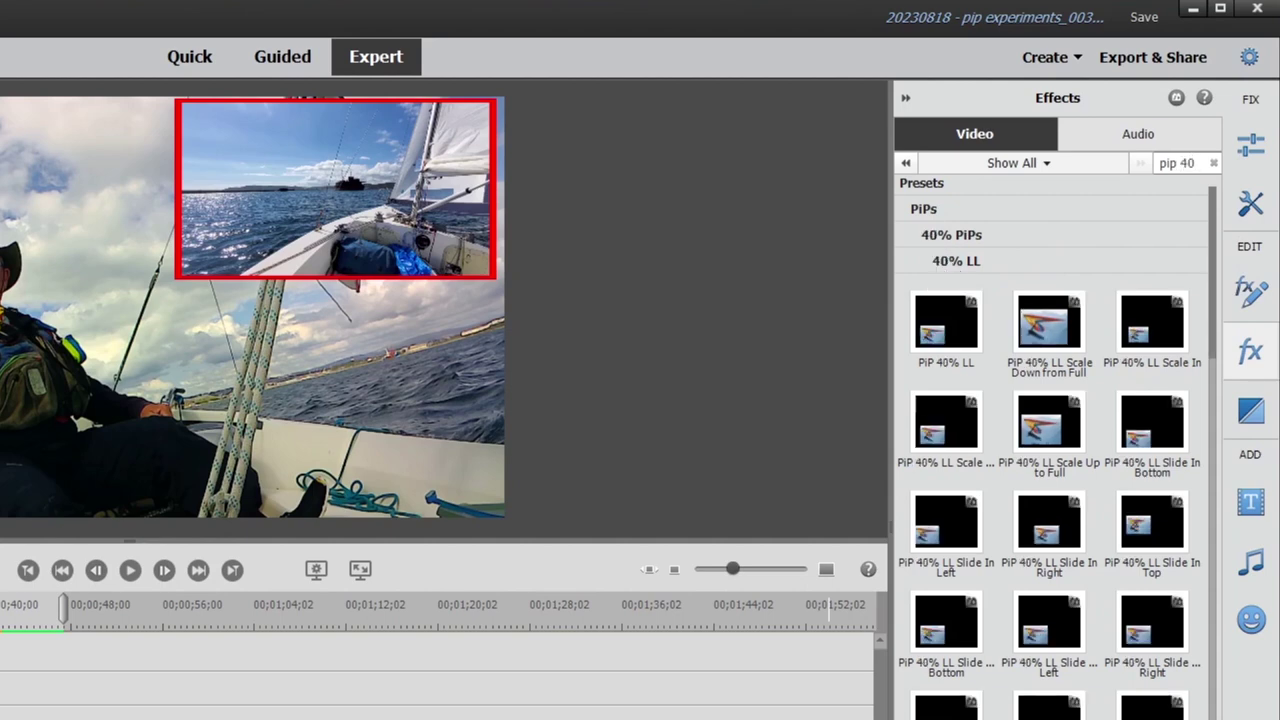
{"action": "type", "text": "%"}
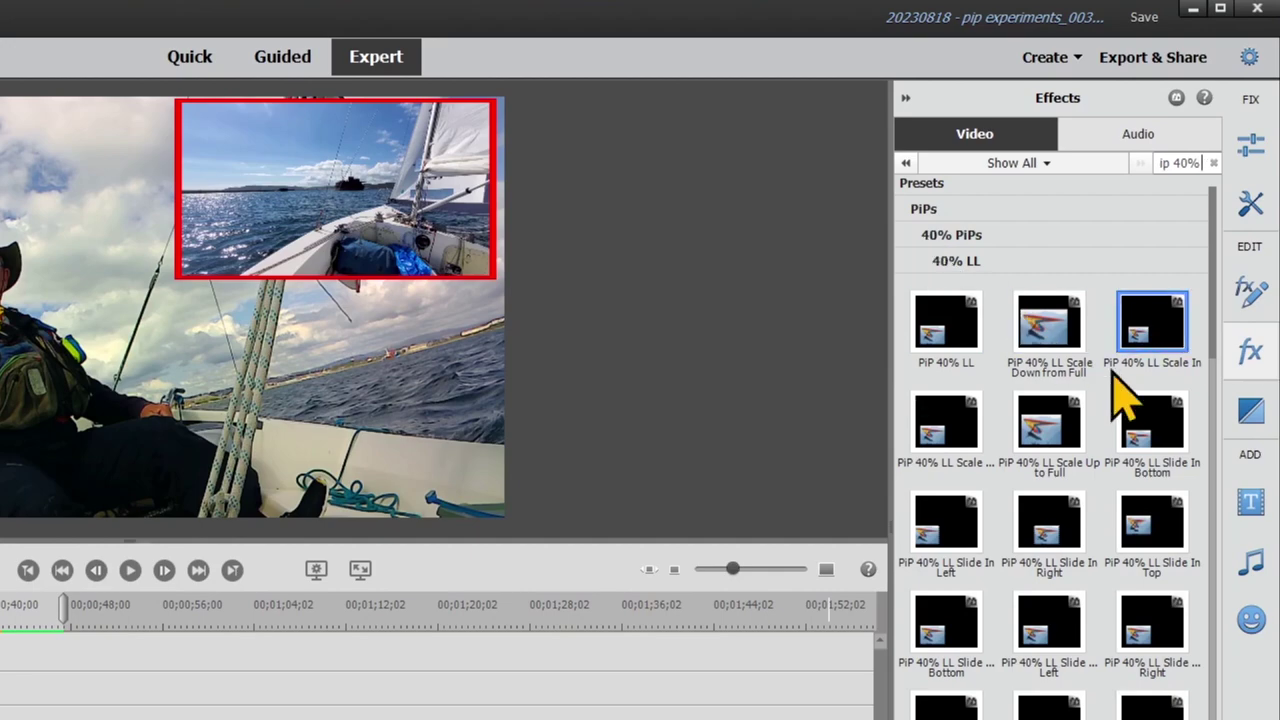
{"action": "scroll", "coordinate": [986, 349], "scroll_direction": "down", "scroll_amount": 5}
{"action": "scroll", "coordinate": [986, 349], "scroll_direction": "up", "scroll_amount": 6}
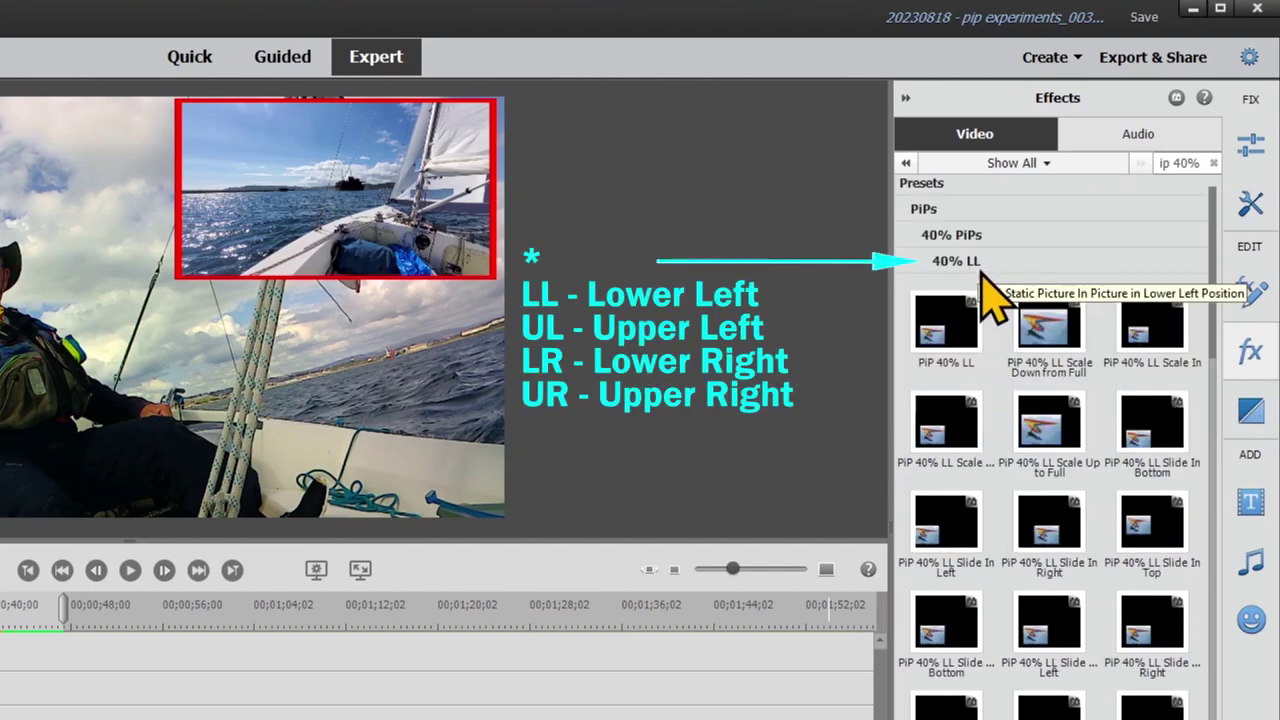
{"action": "left_click", "coordinate": [935, 328]}
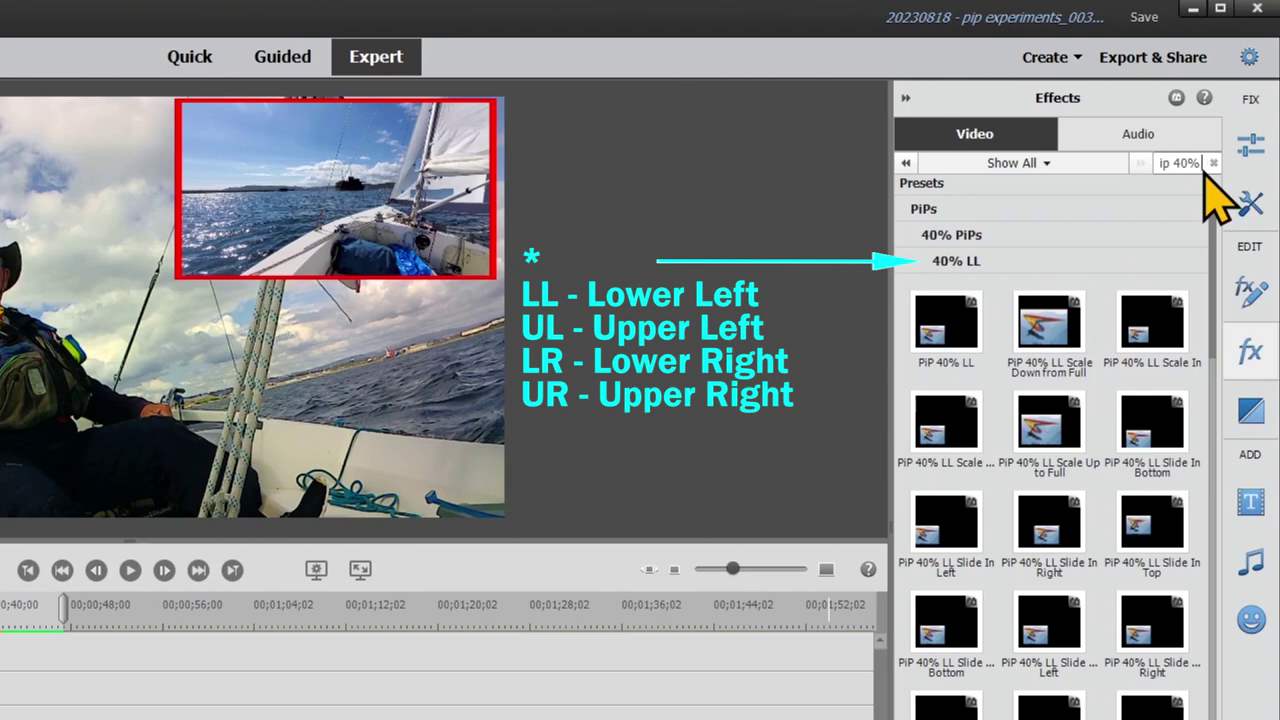
{"action": "type", "text": "ur"}
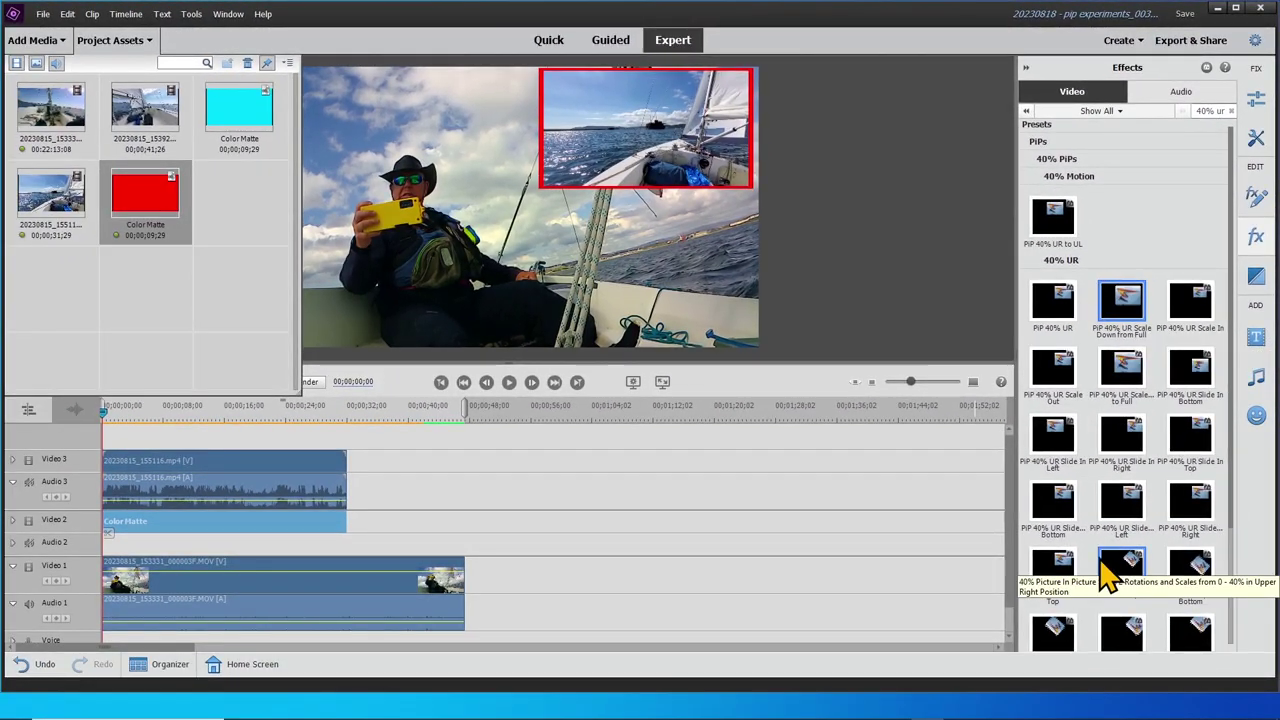
- Apply PiP 40% UR Spin In to the Color Matte on Video 2, then select the Video 3 clip
{"action": "left_click", "coordinate": [1110, 582]}
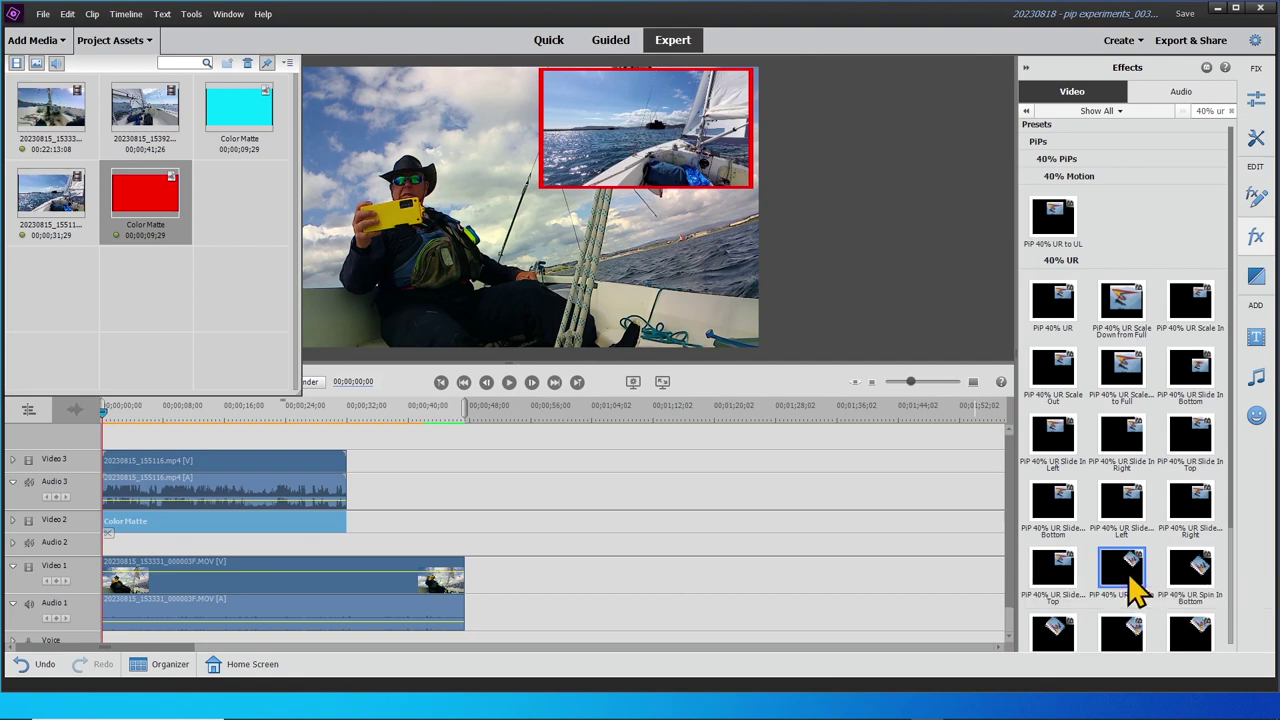
{"action": "left_click_drag", "start_coordinate": [1130, 585], "coordinate": [946, 543]}
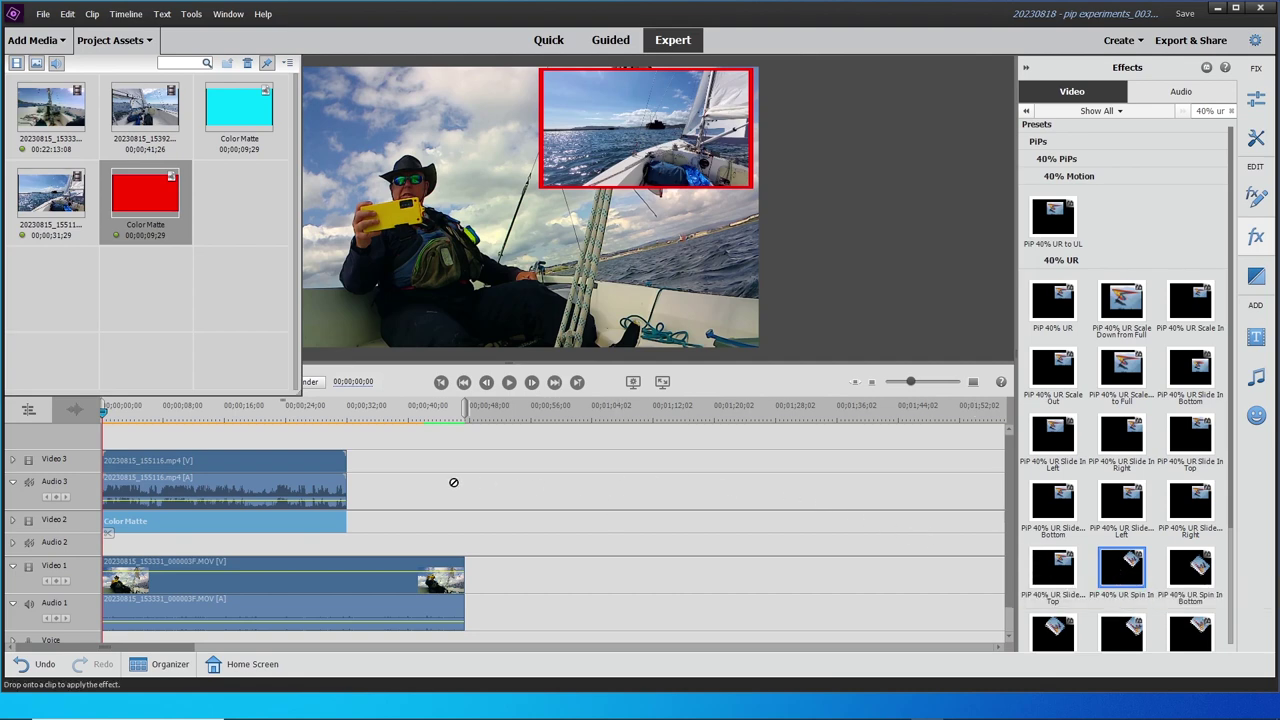
{"action": "left_click_drag", "start_coordinate": [453, 482], "coordinate": [277, 483]}
{"action": "left_click_drag", "start_coordinate": [265, 487], "coordinate": [258, 520]}
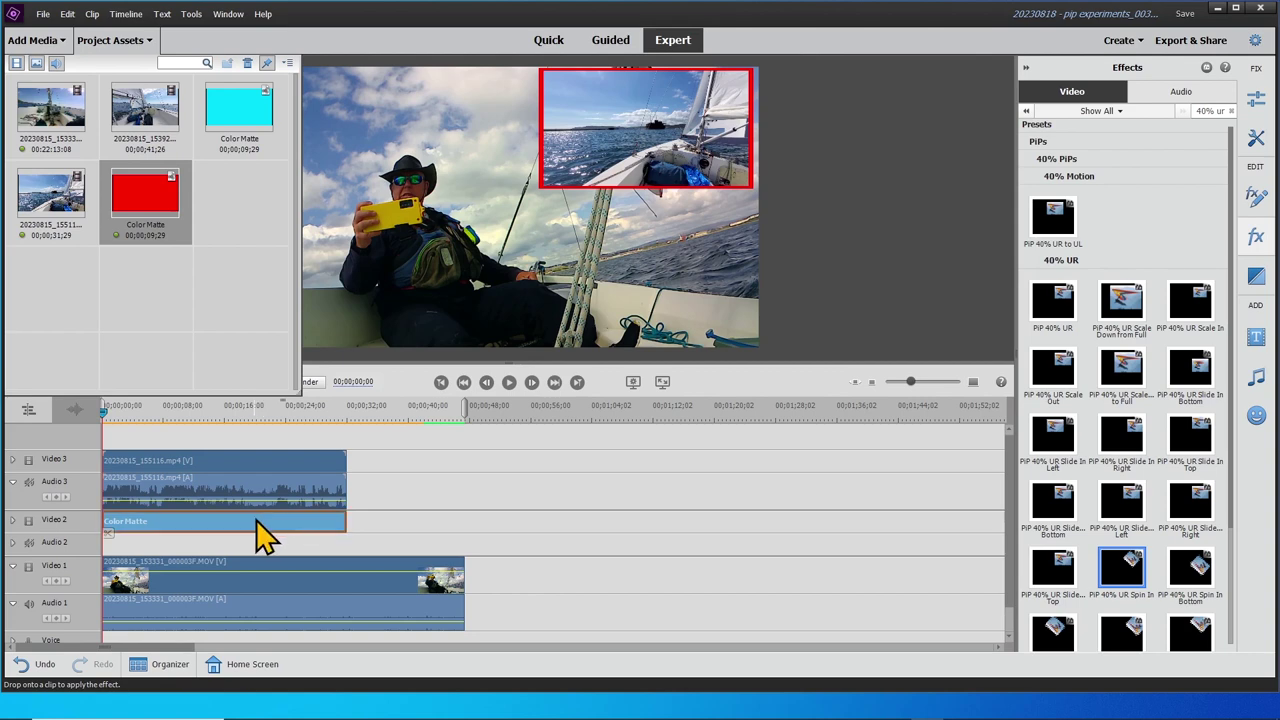
{"action": "left_click_drag", "start_coordinate": [256, 520], "coordinate": [257, 521]}
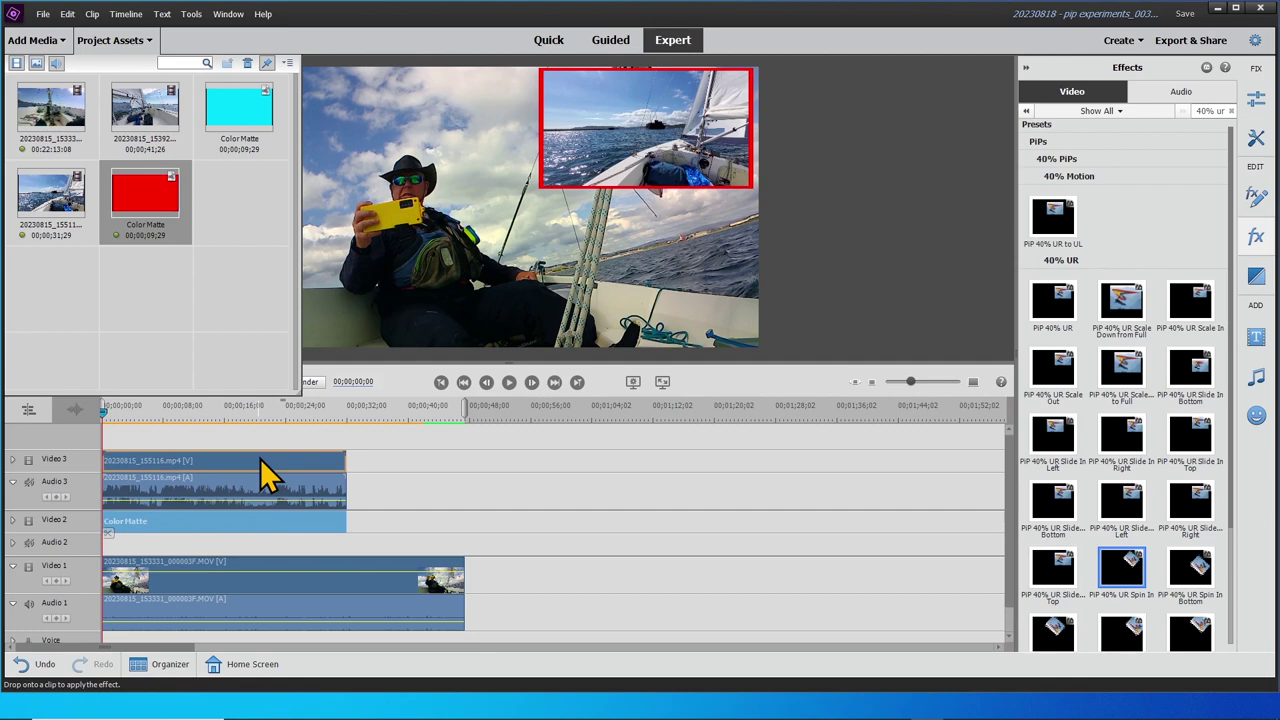
{"action": "left_click", "coordinate": [265, 477]}
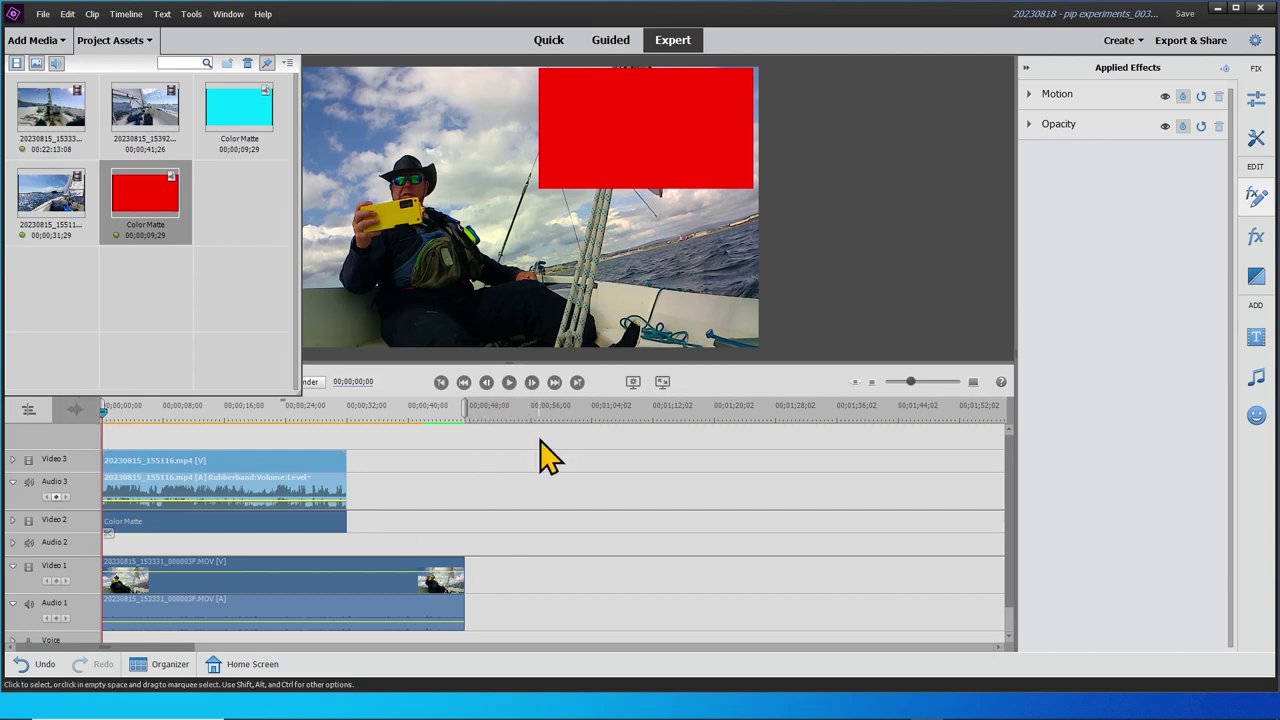
- Preview the spin-in, then copy the sailing inset clip on Video 3
{"action": "key", "text": "space"}
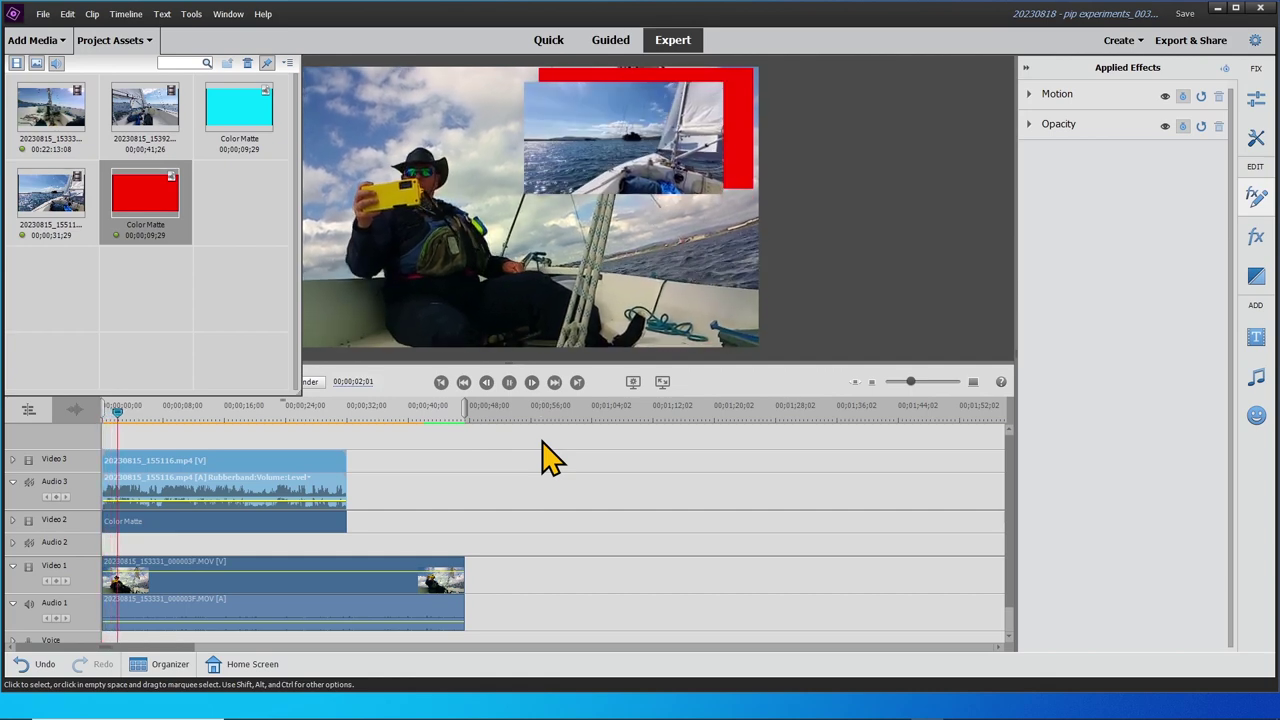
{"action": "left_click", "coordinate": [510, 384]}
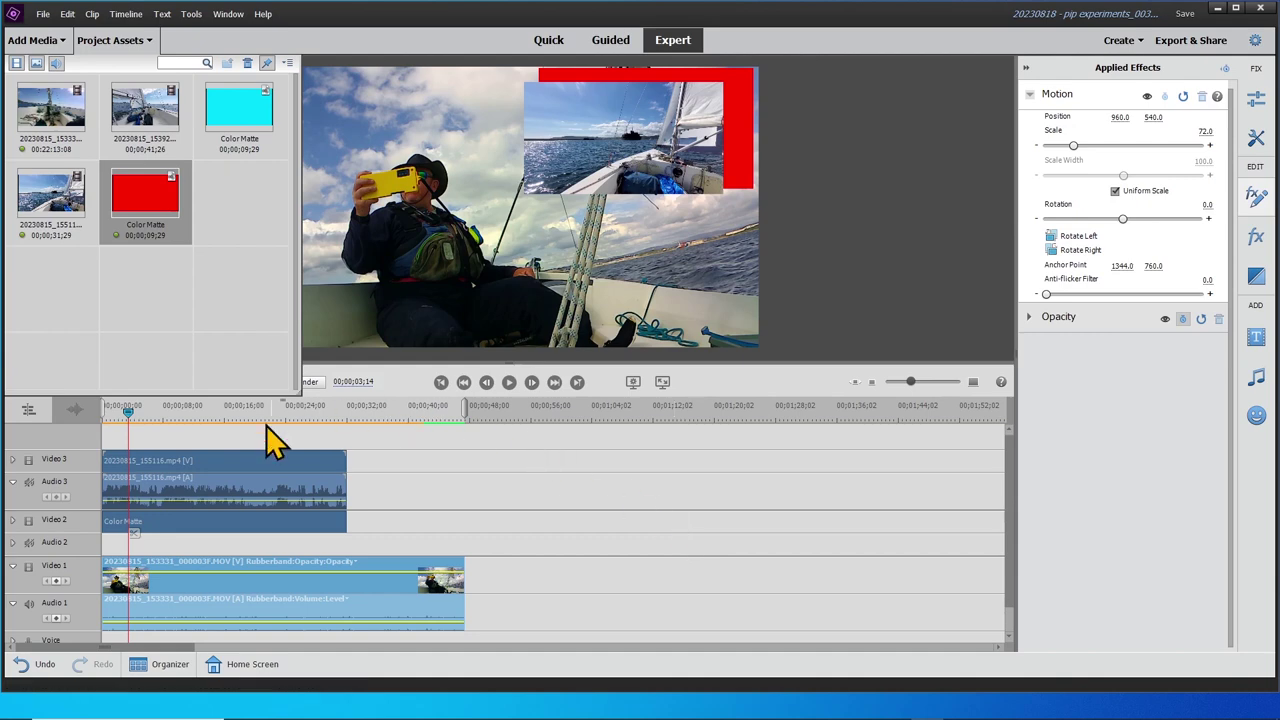
{"action": "left_click", "coordinate": [225, 482]}
{"action": "right_click", "coordinate": [225, 482]}
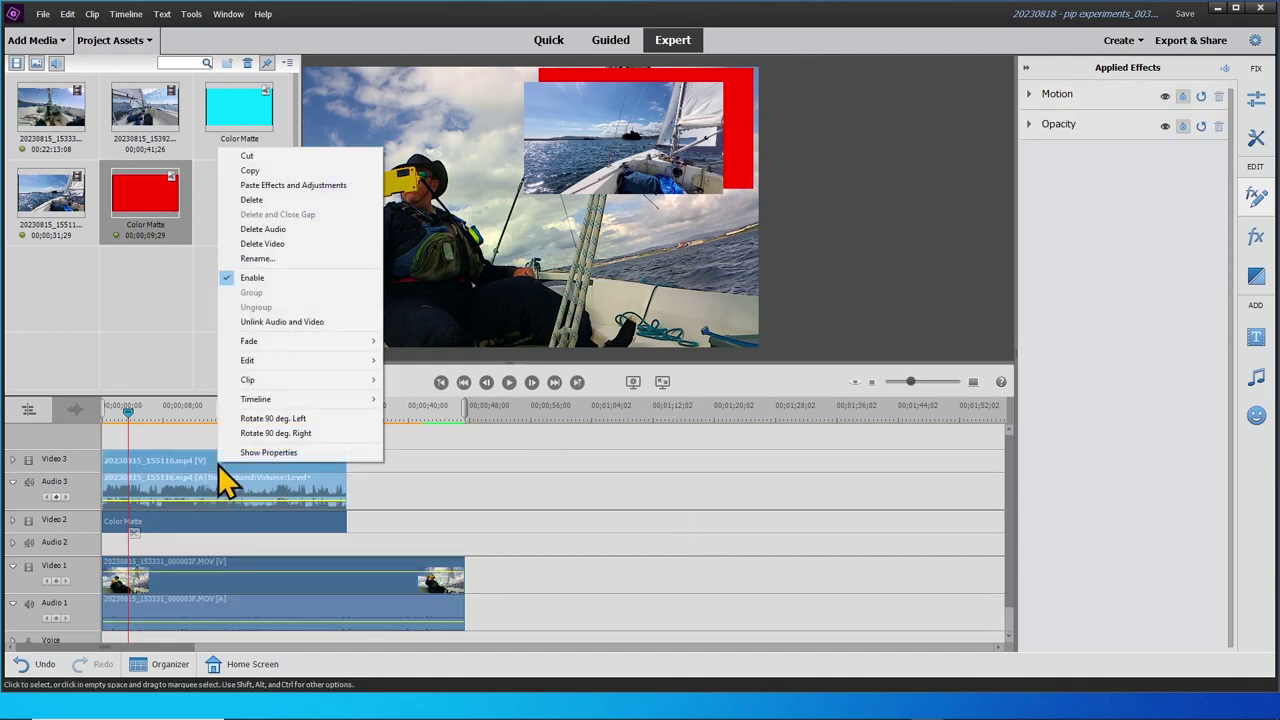
{"action": "left_click", "coordinate": [251, 171]}
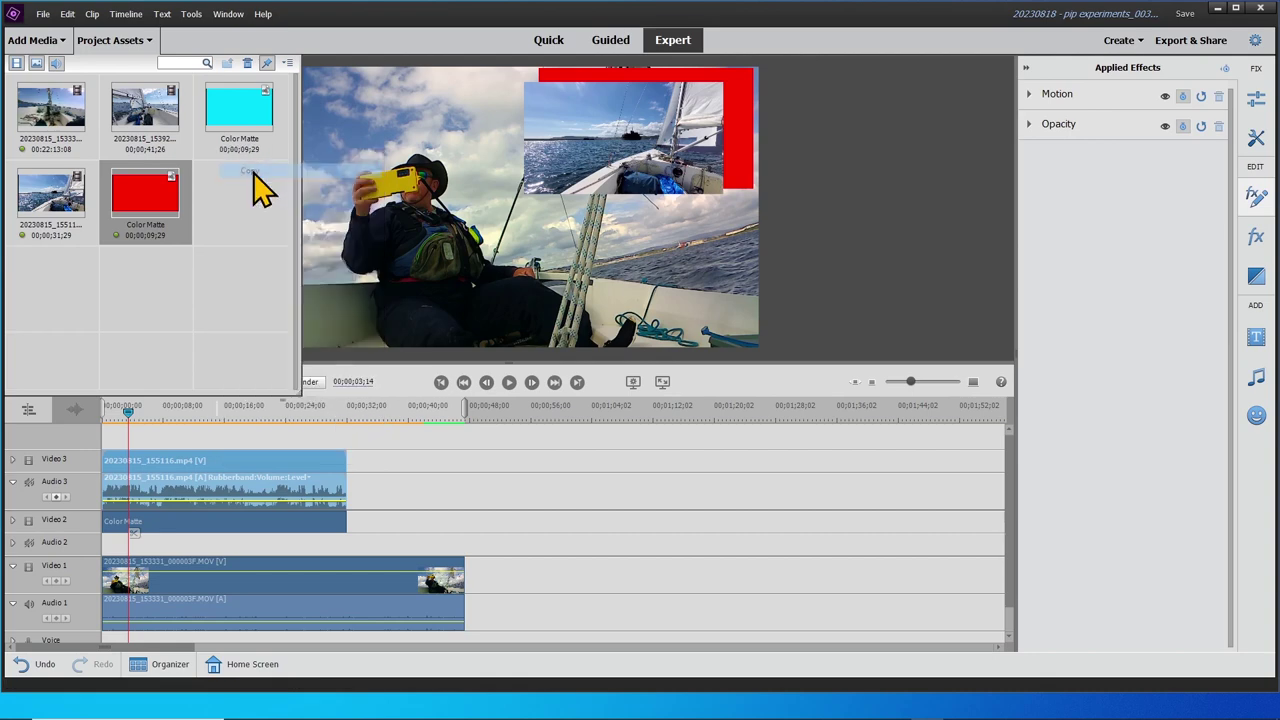
- Paste the inset's effects and adjustments onto the Color Matte clip and rewind to the start
{"action": "left_click", "coordinate": [242, 522]}
{"action": "right_click", "coordinate": [240, 520]}
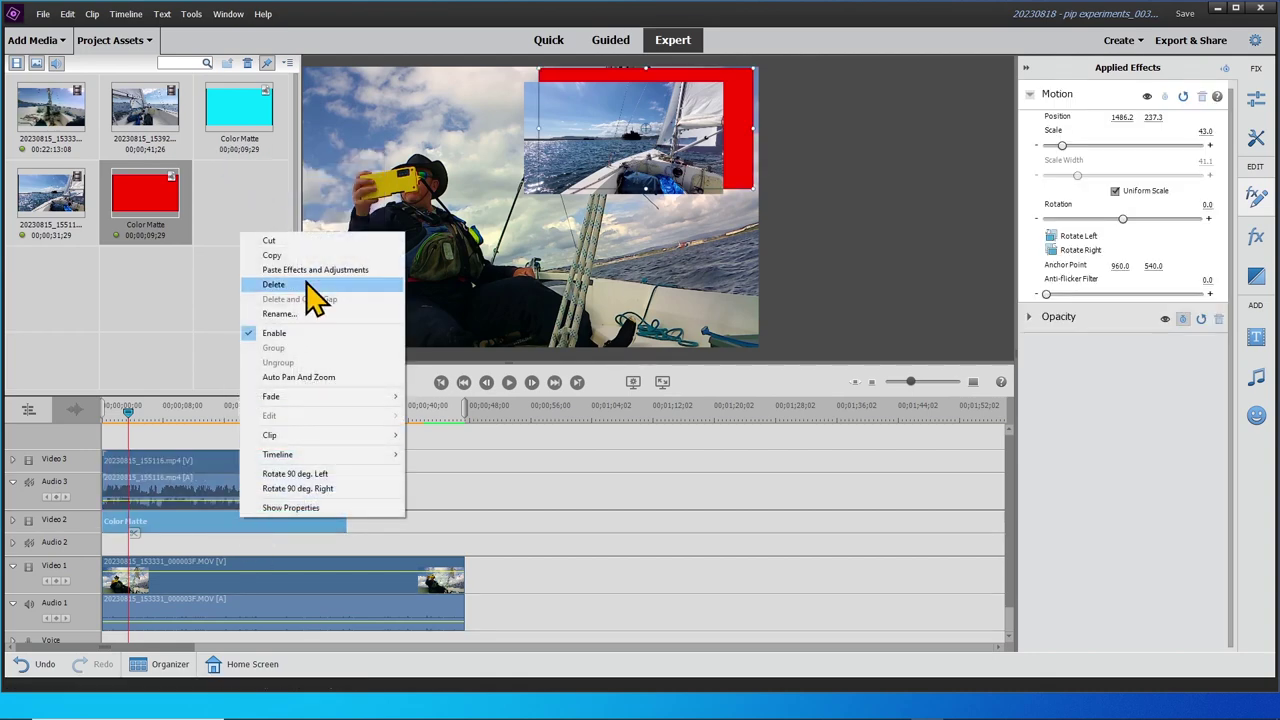
{"action": "left_click", "coordinate": [309, 271]}
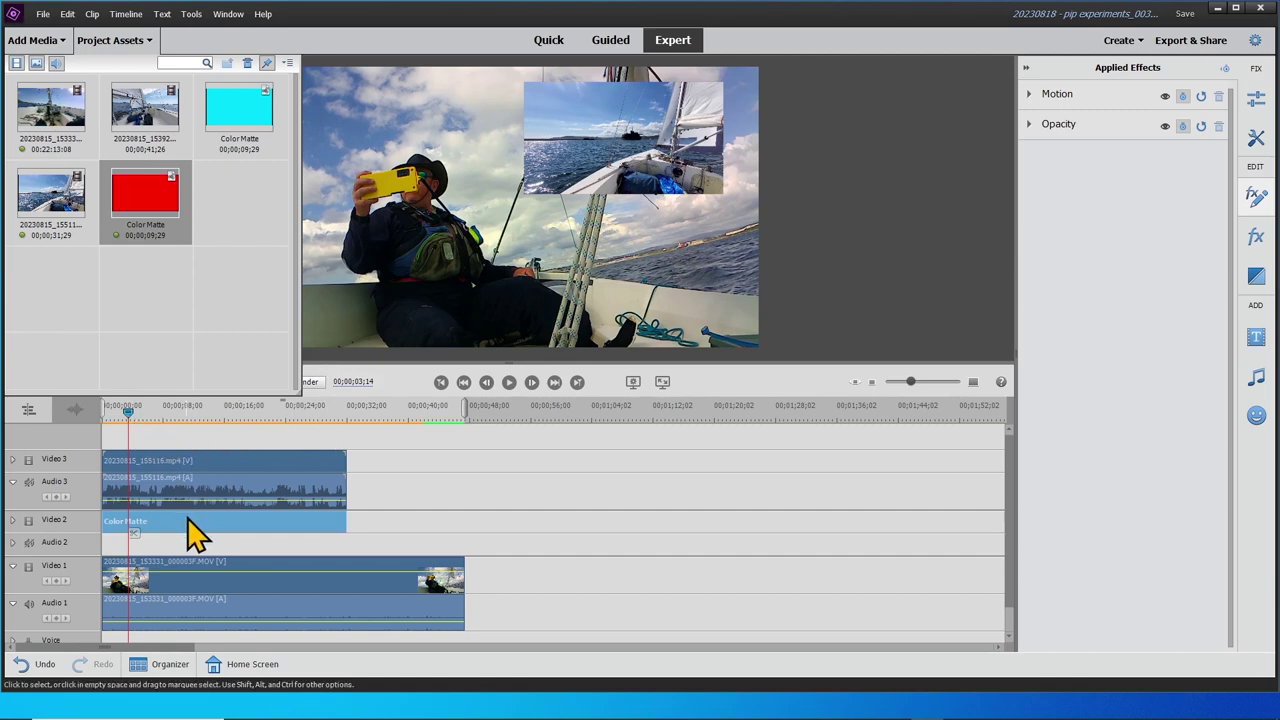
{"action": "left_click_drag", "start_coordinate": [128, 412], "coordinate": [100, 410]}
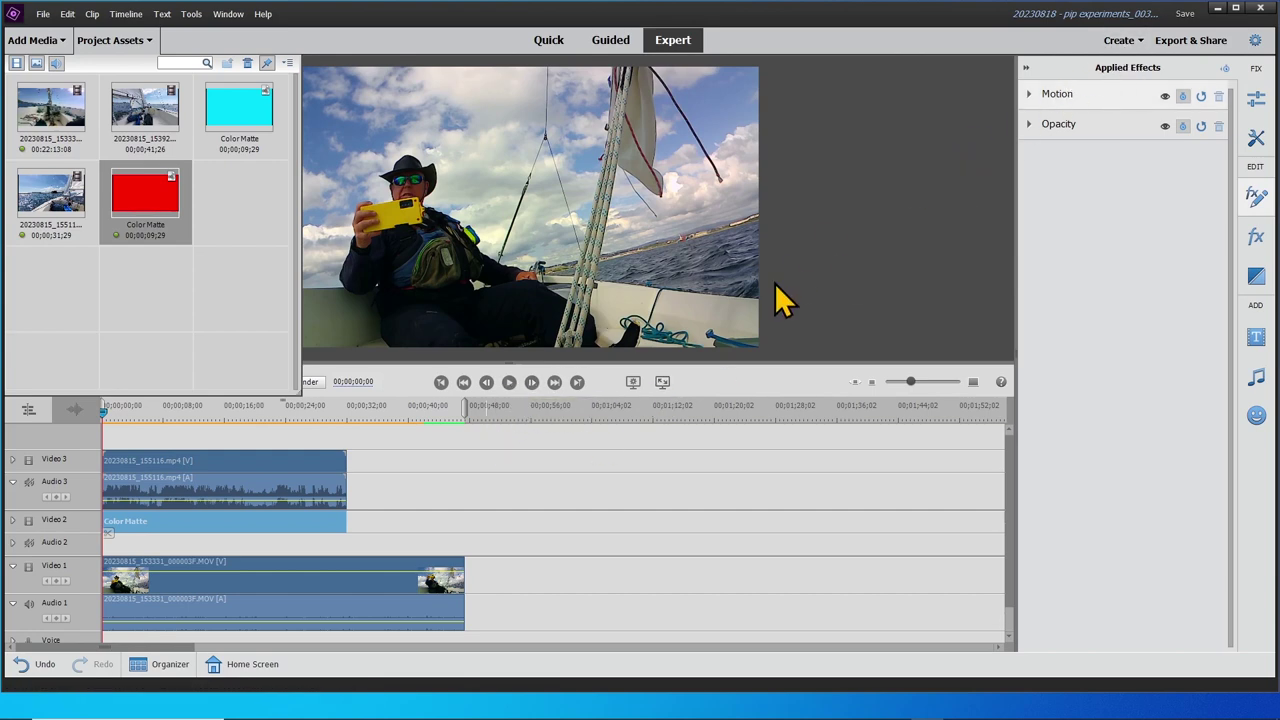
{"action": "left_click", "coordinate": [1029, 95]}
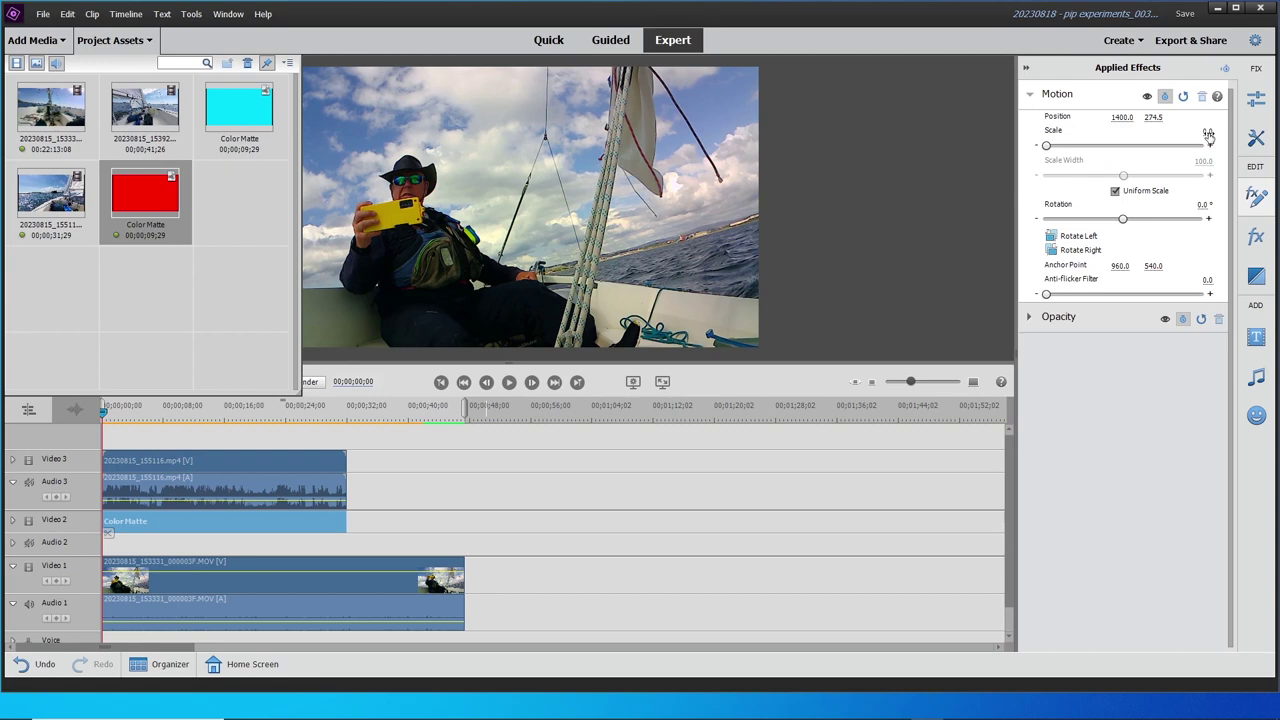
- Check both clips' Motion settings, then scrub the Color Matte to about 00;00;03;25
{"action": "left_click", "coordinate": [200, 471]}
{"action": "left_click", "coordinate": [1040, 94]}
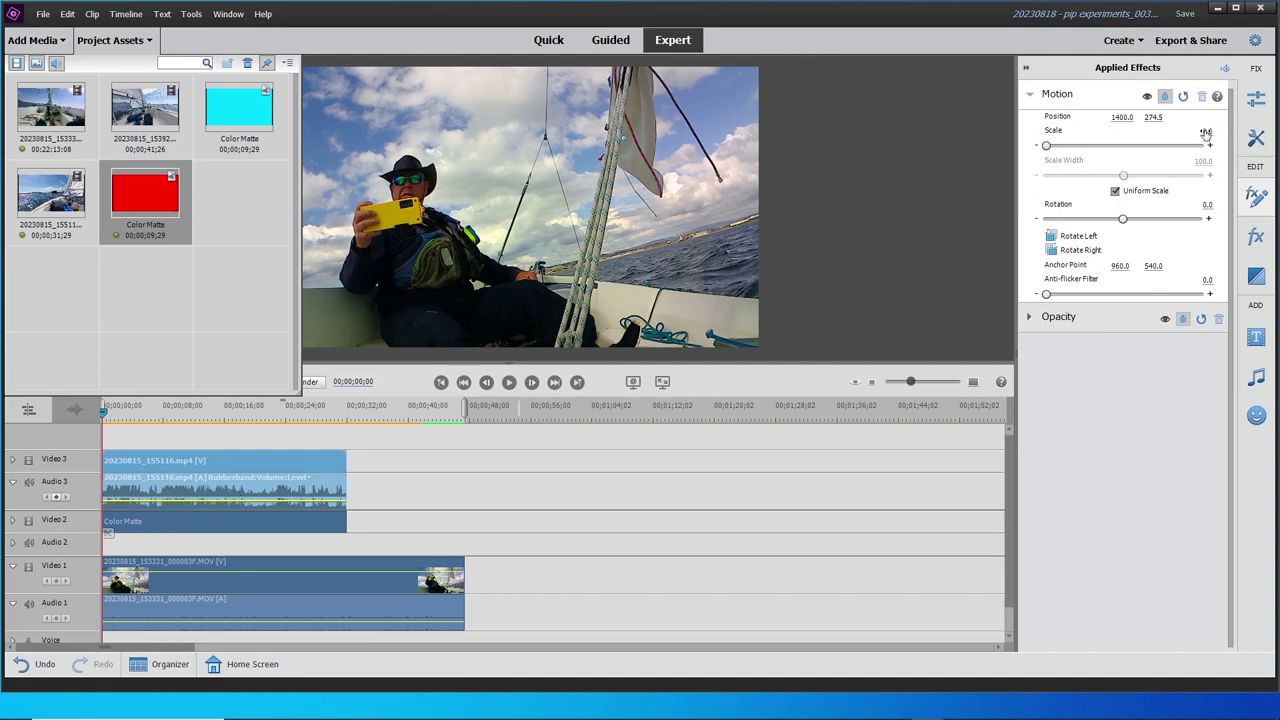
{"action": "left_click", "coordinate": [195, 535]}
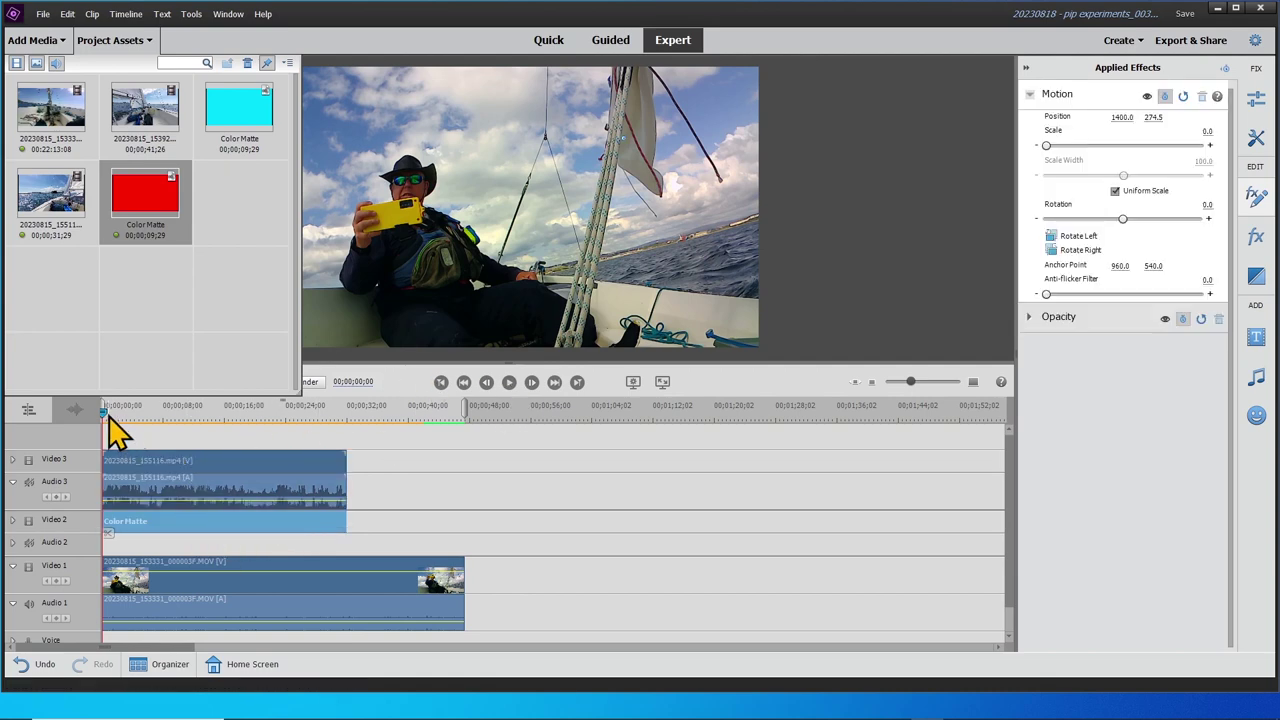
{"action": "mouse_move", "coordinate": [106, 416]}
{"action": "left_mouse_down"}
{"action": "mouse_move", "coordinate": [133, 416]}
{"action": "mouse_move", "coordinate": [121, 418]}
{"action": "left_mouse_up"}
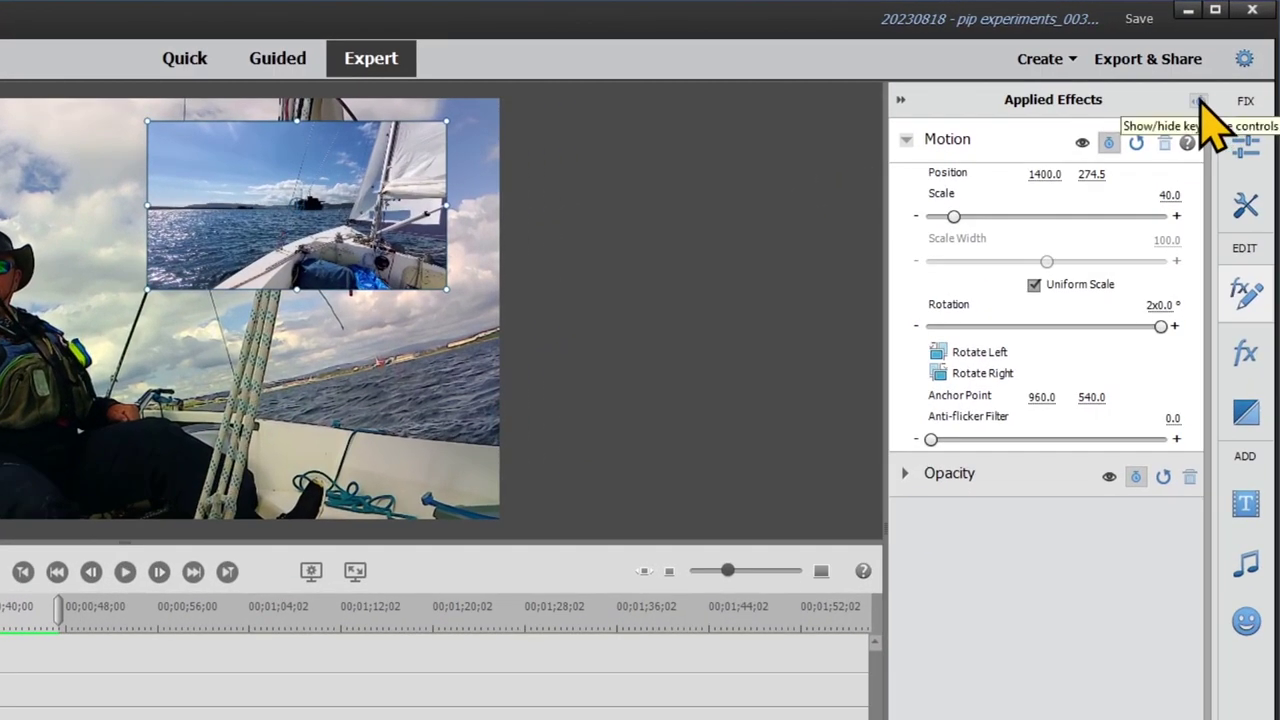
- Reveal the Color Matte's keyframes, park on the final keyframe, and set Scale to 41.5
{"action": "left_click", "coordinate": [1199, 102]}
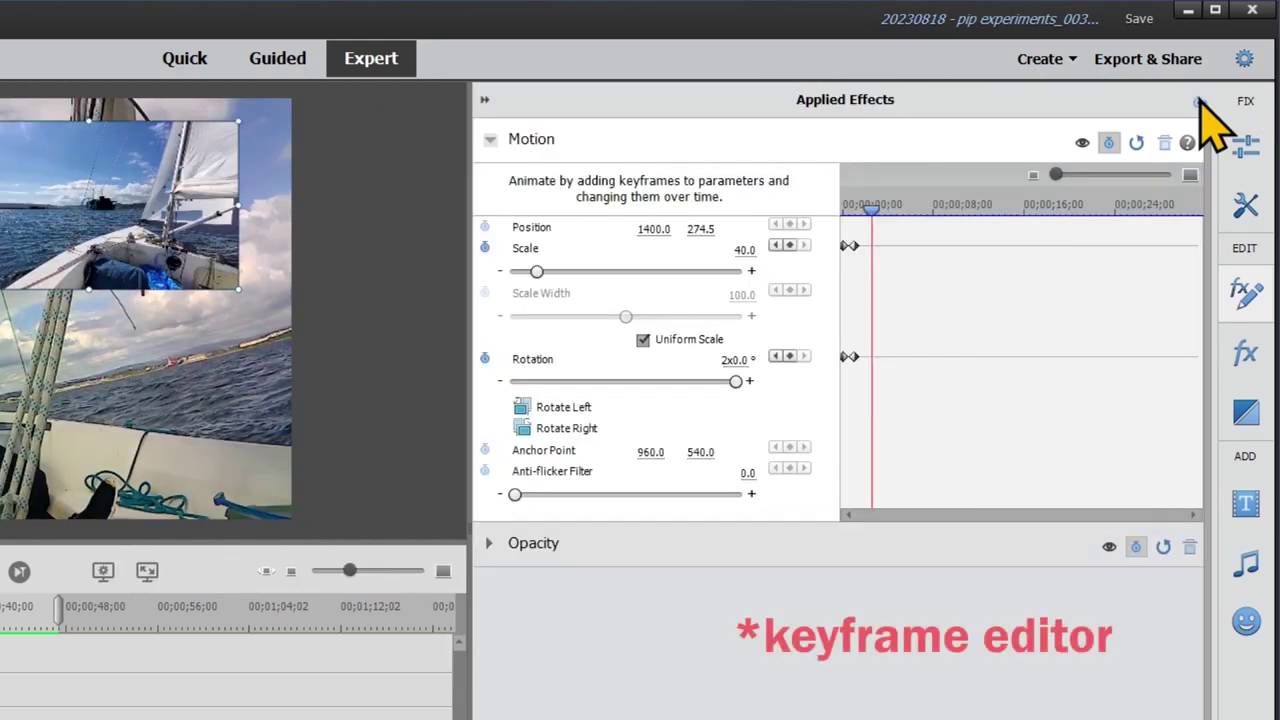
{"action": "left_click", "coordinate": [866, 208]}
{"action": "left_click_drag", "start_coordinate": [866, 210], "coordinate": [853, 212]}
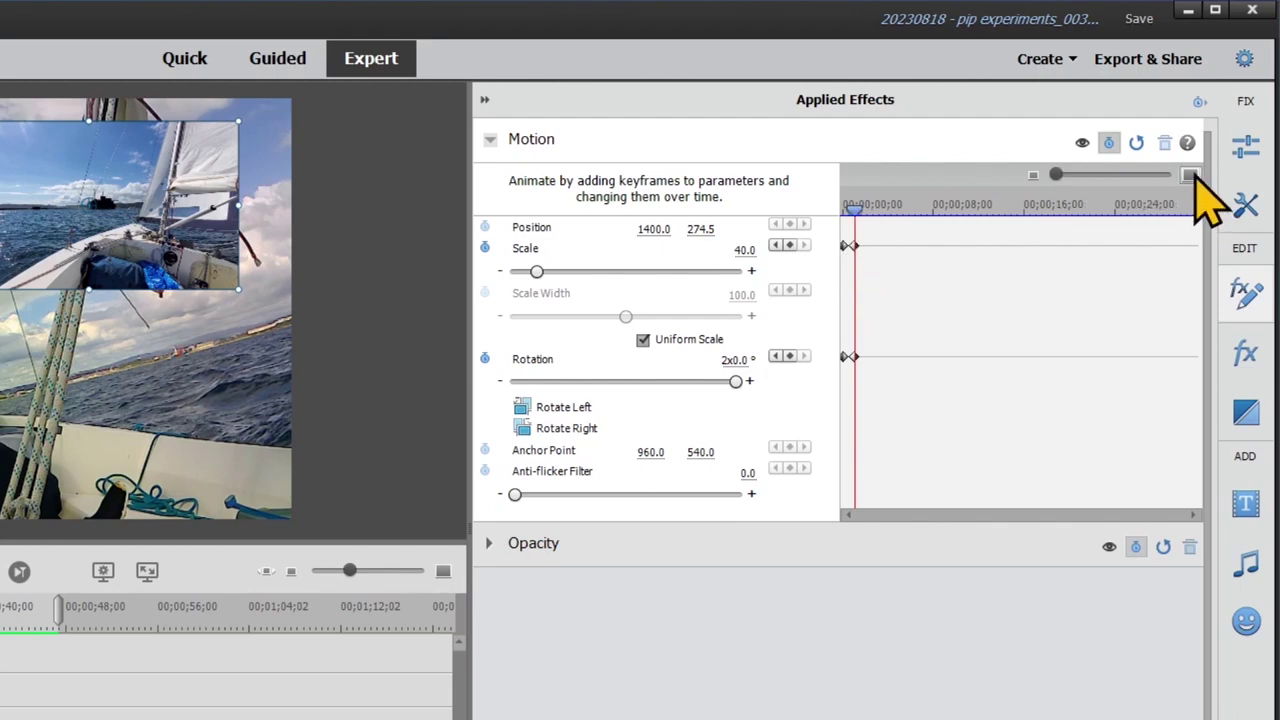
{"action": "left_click", "coordinate": [1190, 175]}
{"action": "left_click", "coordinate": [1190, 175]}
{"action": "left_click", "coordinate": [1190, 175]}
{"action": "left_click", "coordinate": [1190, 175]}
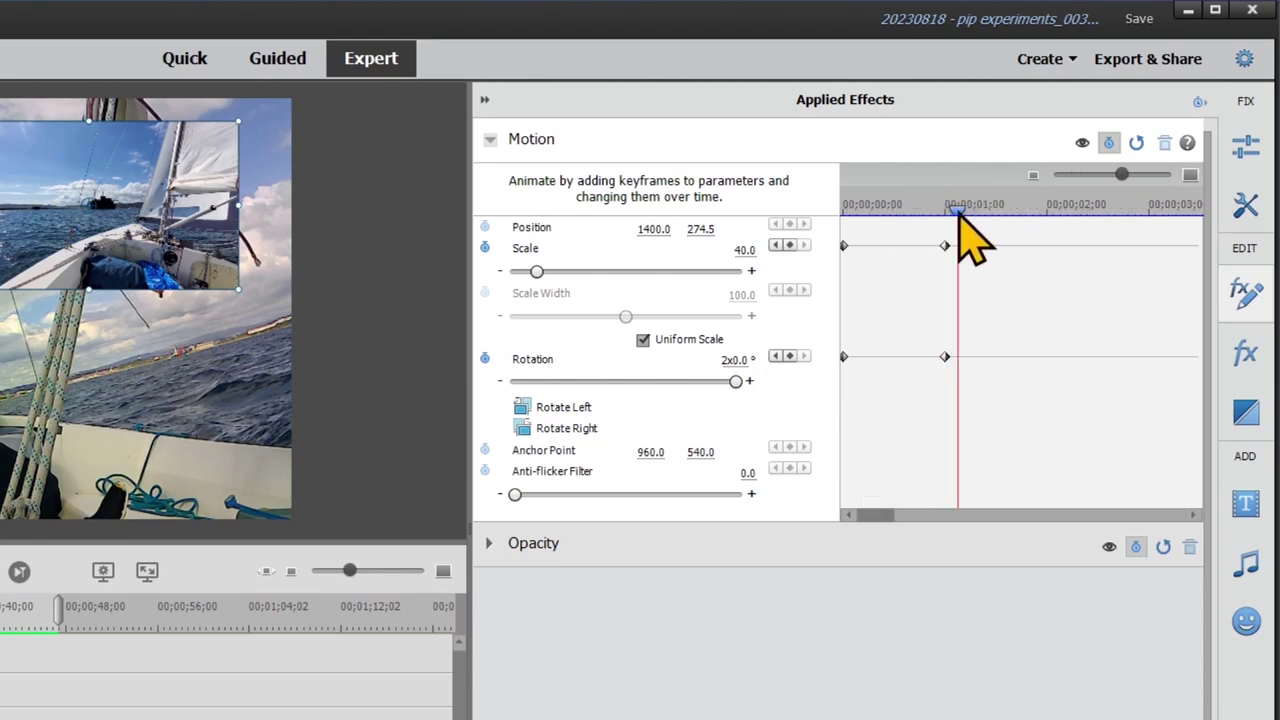
{"action": "left_click_drag", "start_coordinate": [957, 212], "coordinate": [947, 215]}
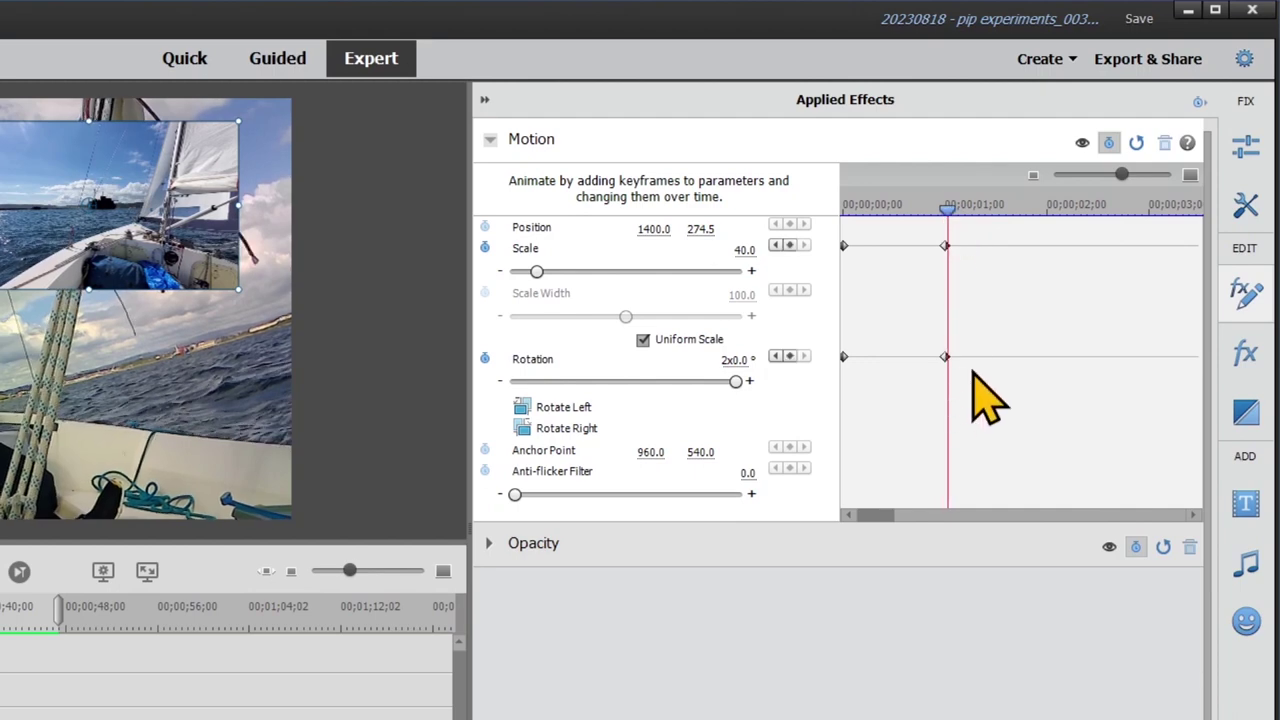
{"action": "left_click", "coordinate": [743, 250]}
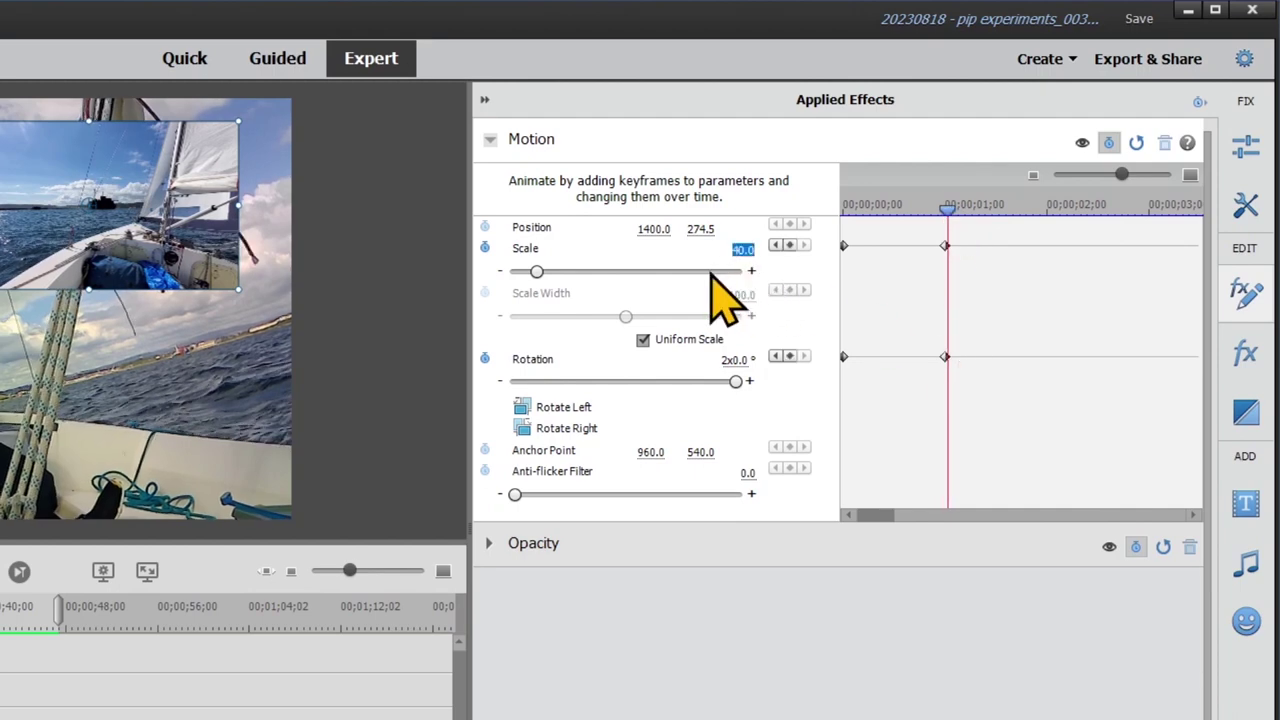
{"action": "type", "text": "4"}
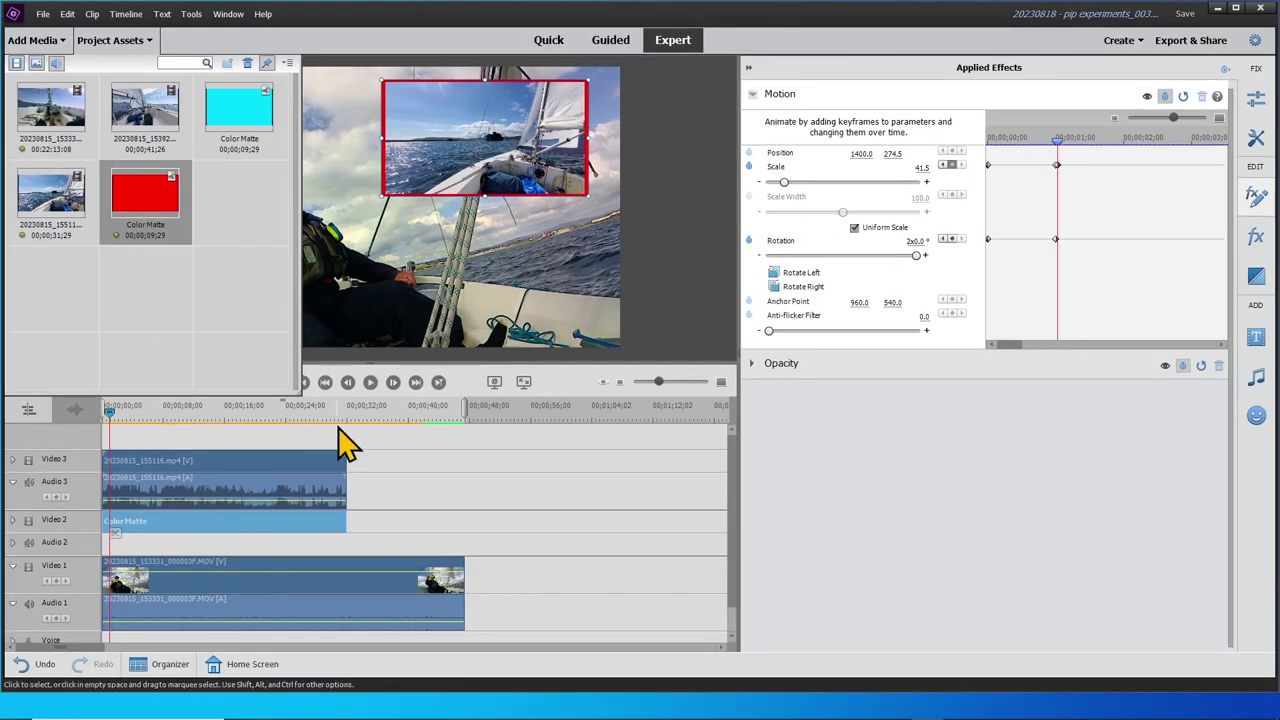
- Hide Project Assets and play the spin-in from the start to check it
{"action": "left_click", "coordinate": [98, 412]}
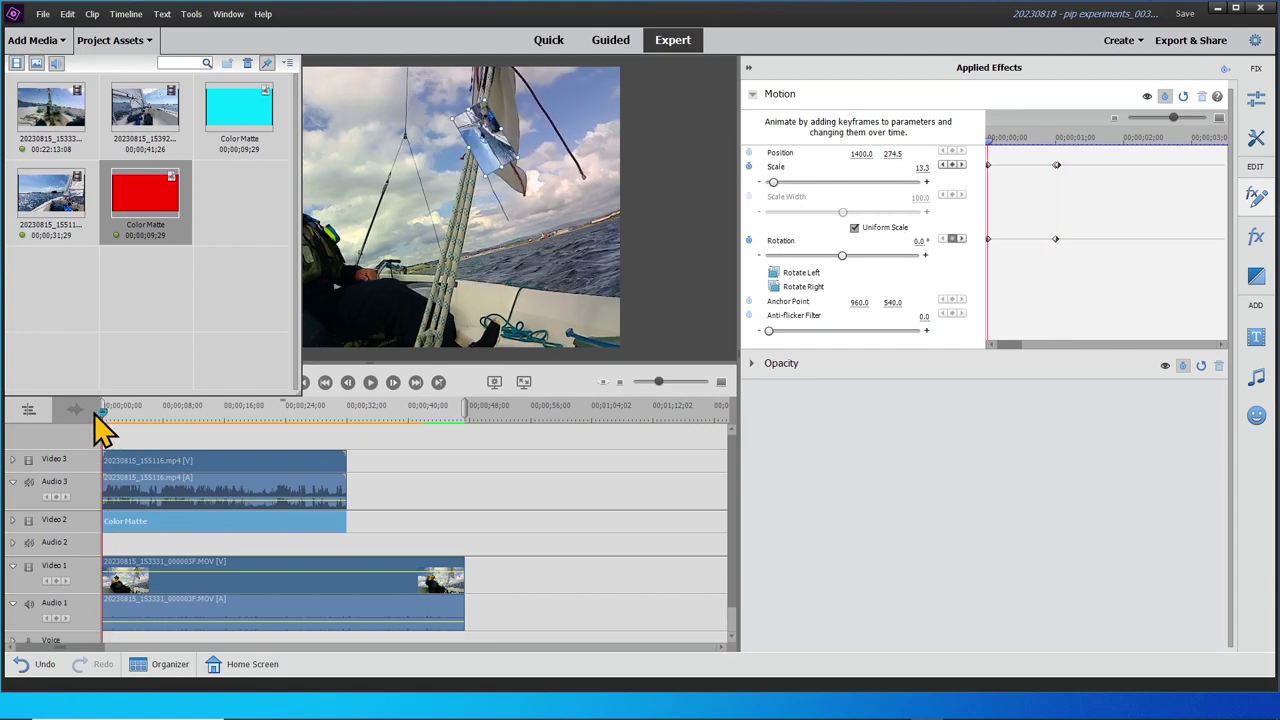
{"action": "left_click", "coordinate": [124, 42]}
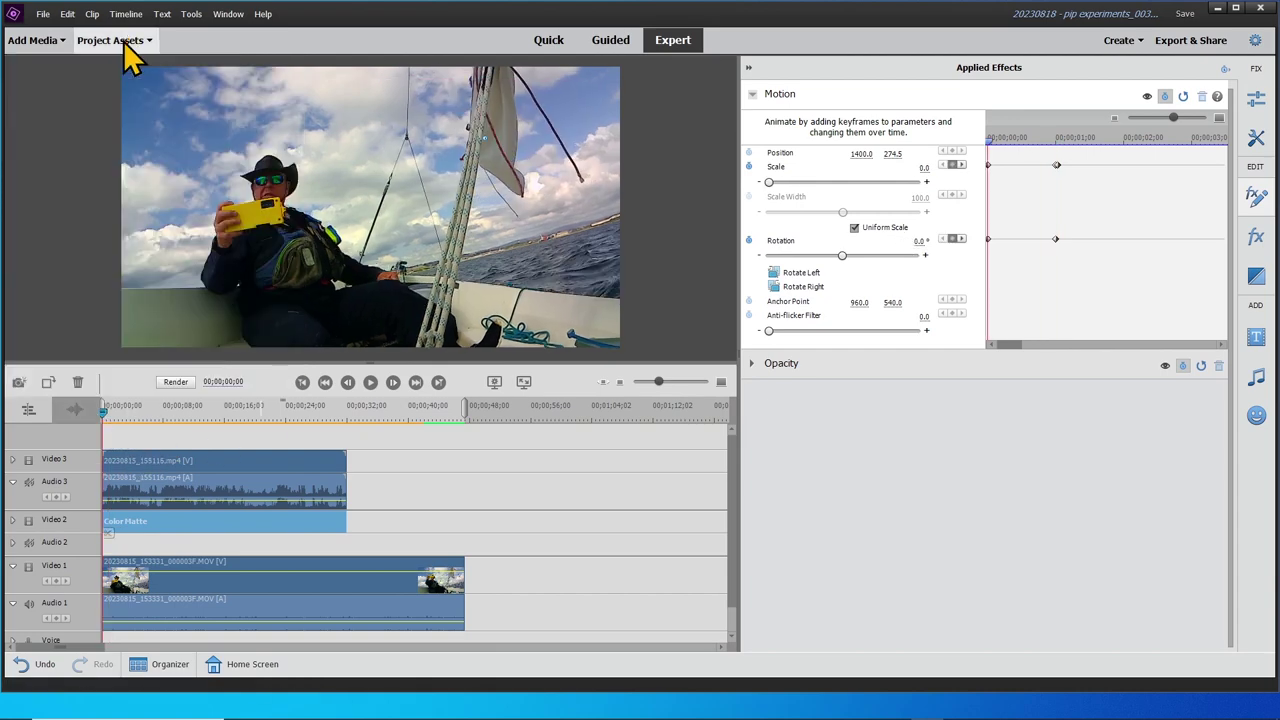
{"action": "left_click", "coordinate": [370, 383]}
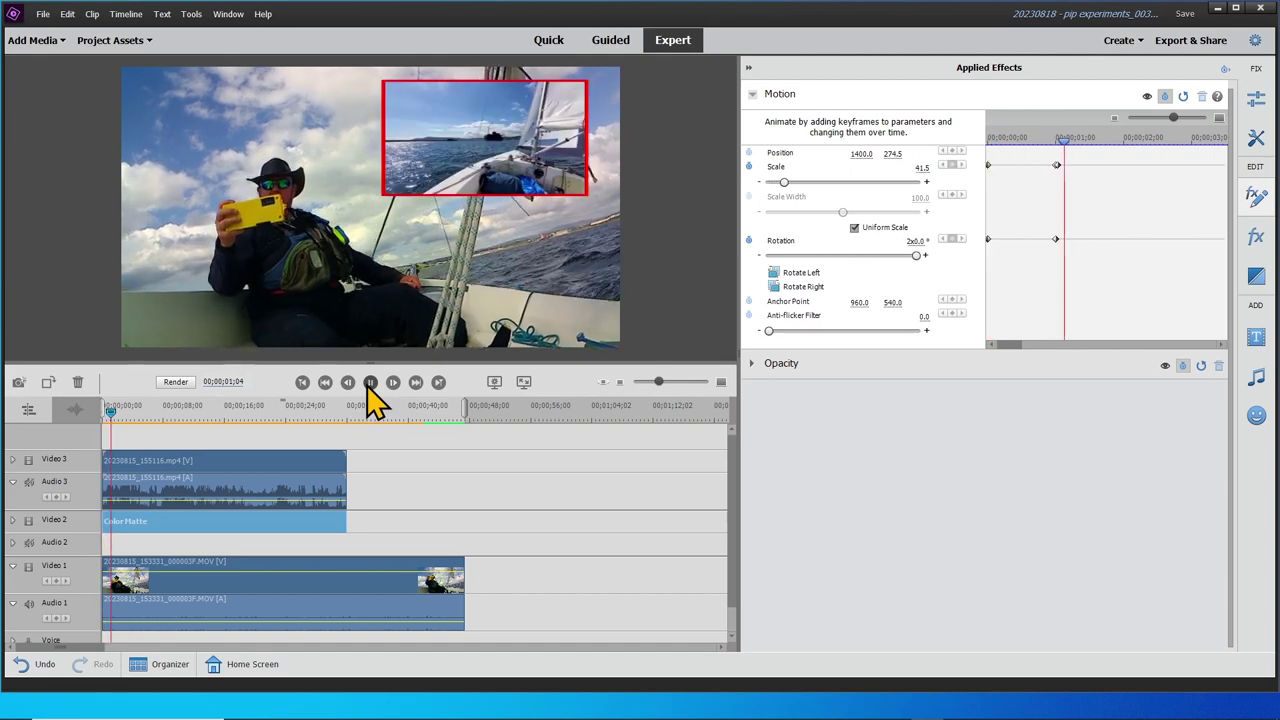
{"action": "left_click", "coordinate": [370, 383]}
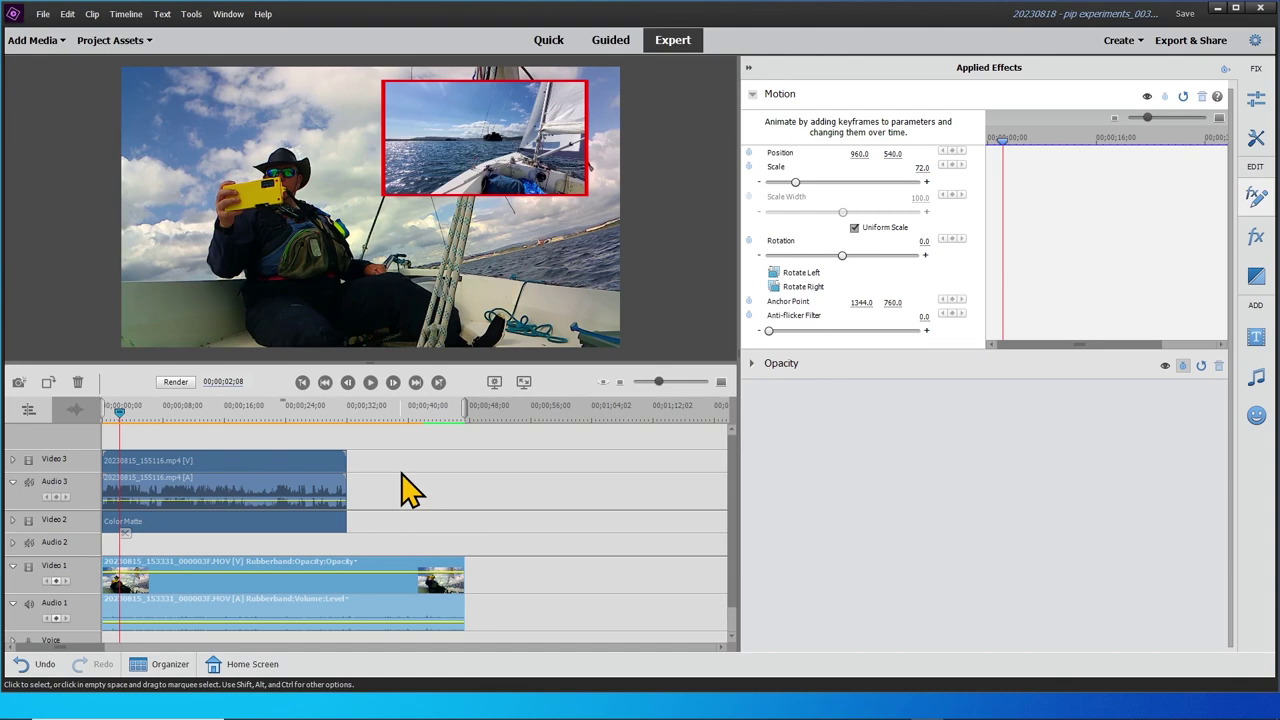
{"action": "left_click", "coordinate": [1000, 140]}
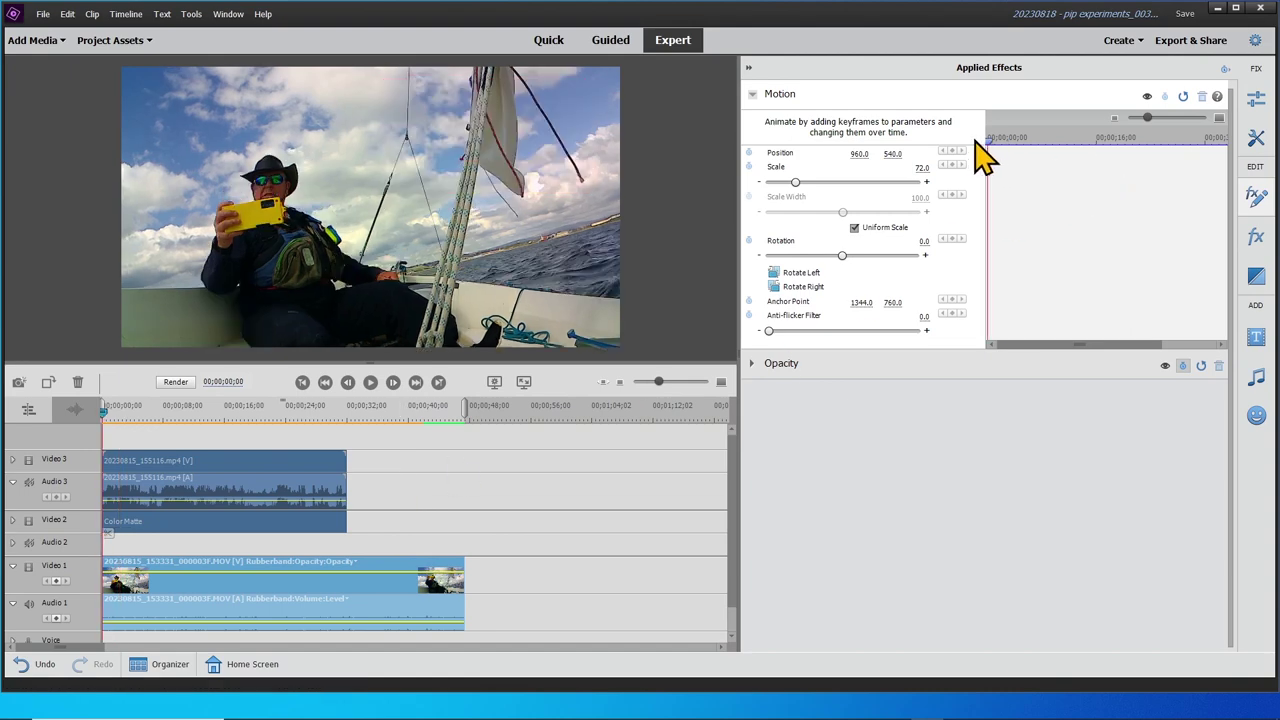
- Move the Color Matte's overlapping Scale keyframe earlier, to about half a second, and replay
{"action": "left_click", "coordinate": [143, 523]}
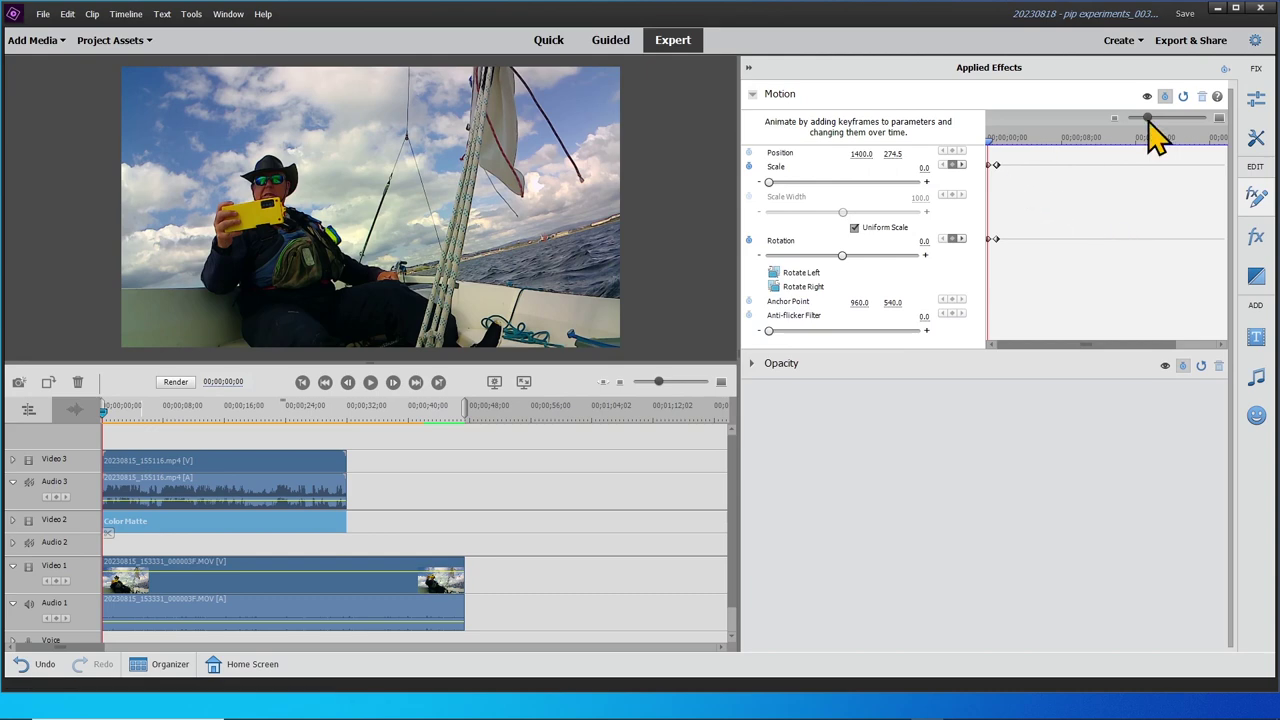
{"action": "left_click", "coordinate": [1220, 119]}
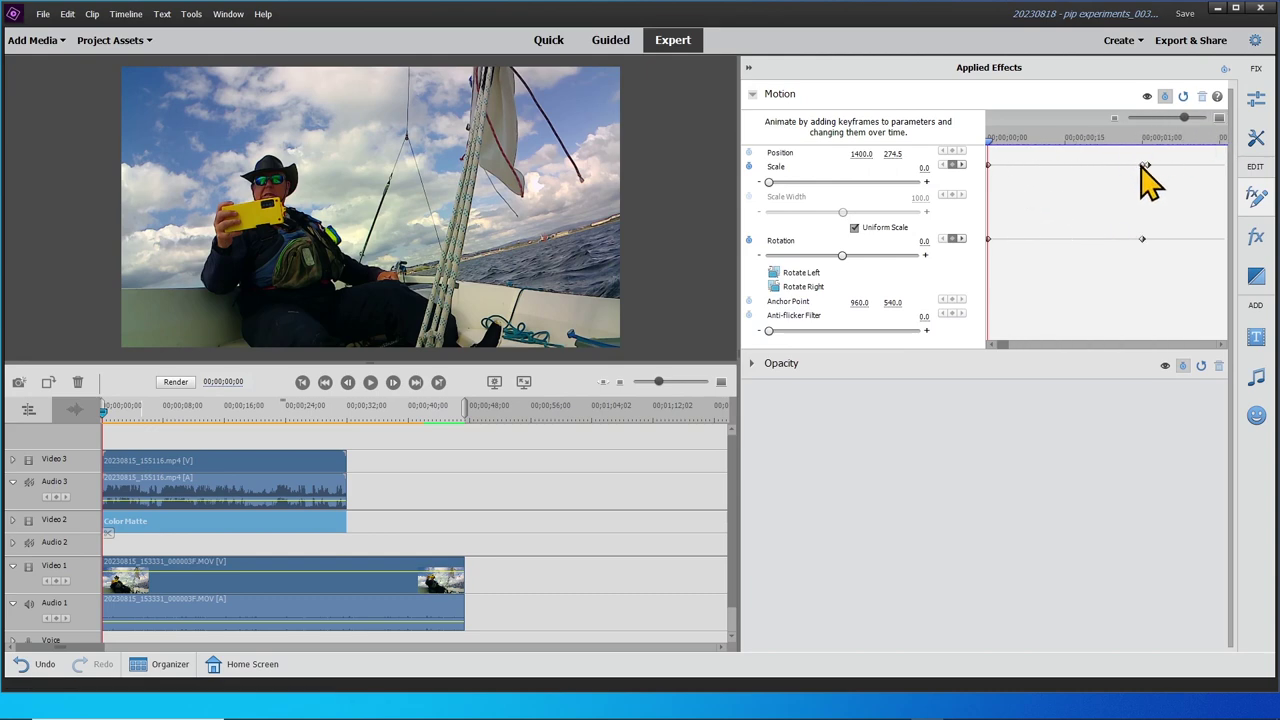
{"action": "left_click_drag", "start_coordinate": [1142, 165], "coordinate": [1063, 166]}
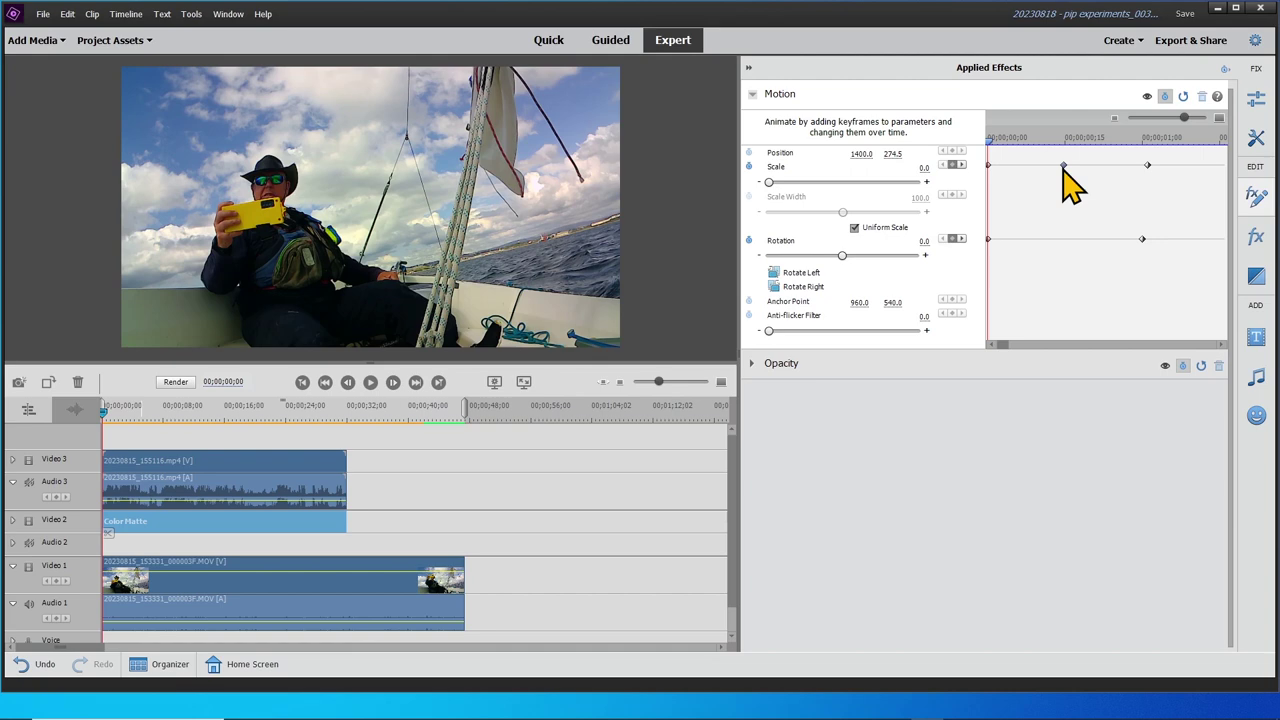
{"action": "left_click", "coordinate": [370, 383]}
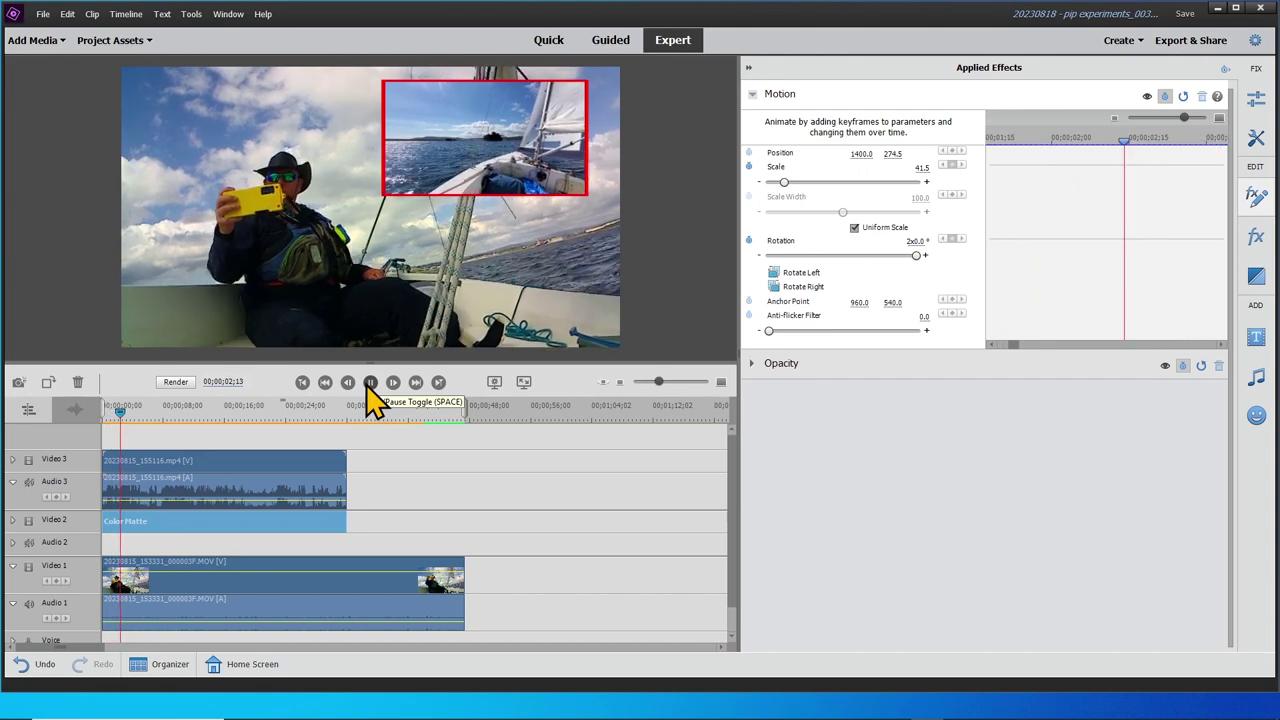
{"action": "left_click", "coordinate": [370, 382]}
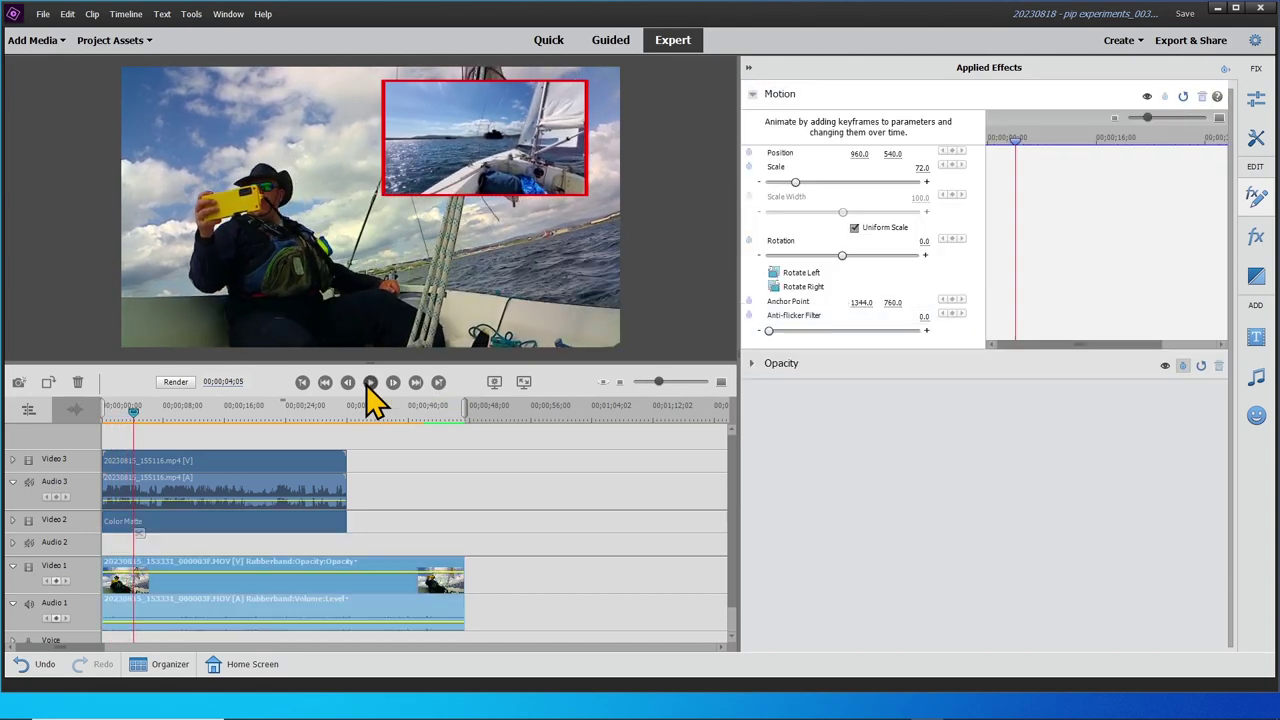
{"action": "left_click", "coordinate": [284, 528]}
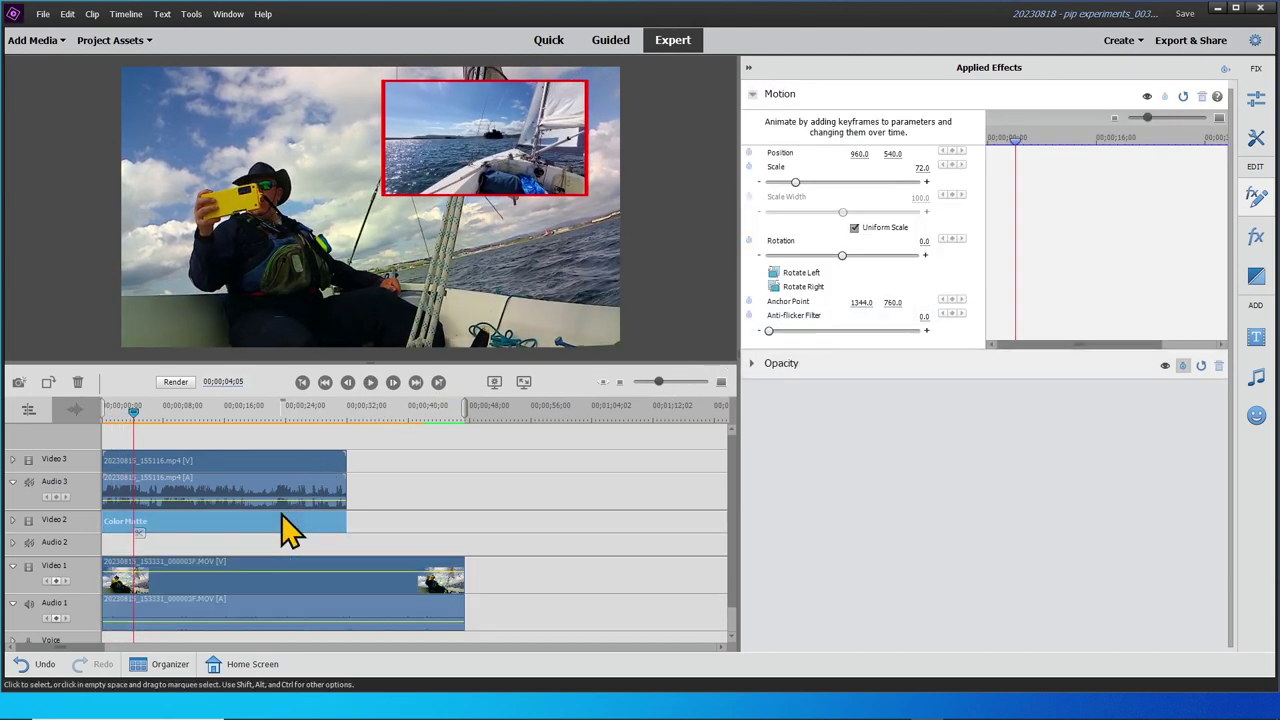